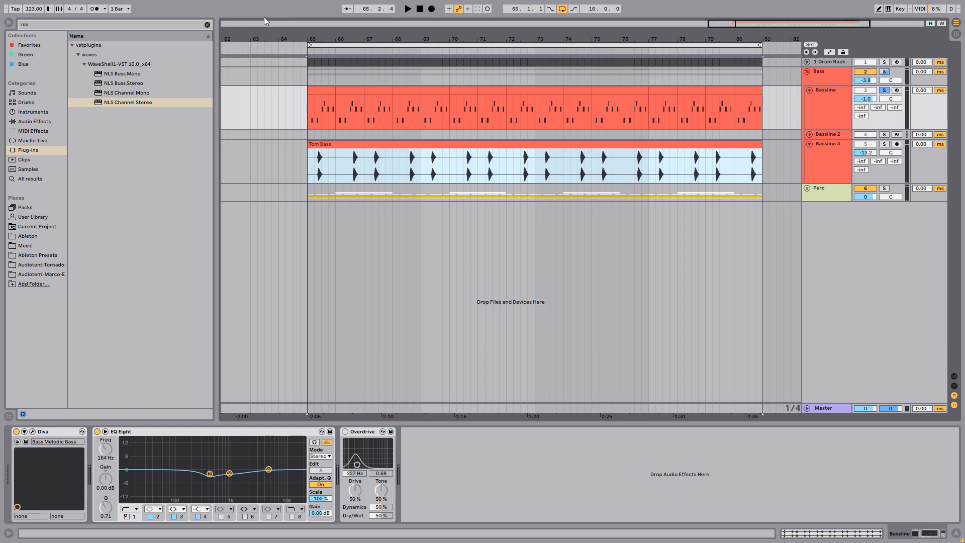
# Step: During playback, set the Bassline's Overdrive to 63% drive, 1.56 bandwidth, 23% tone and 31% dry/wet, and bypass it
pyautogui.press('space')
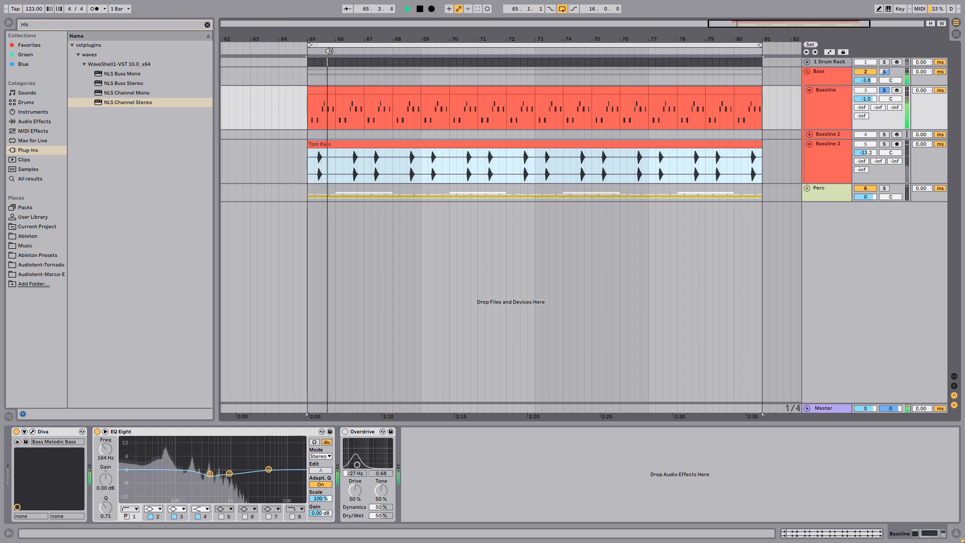
pyautogui.click(367, 478)
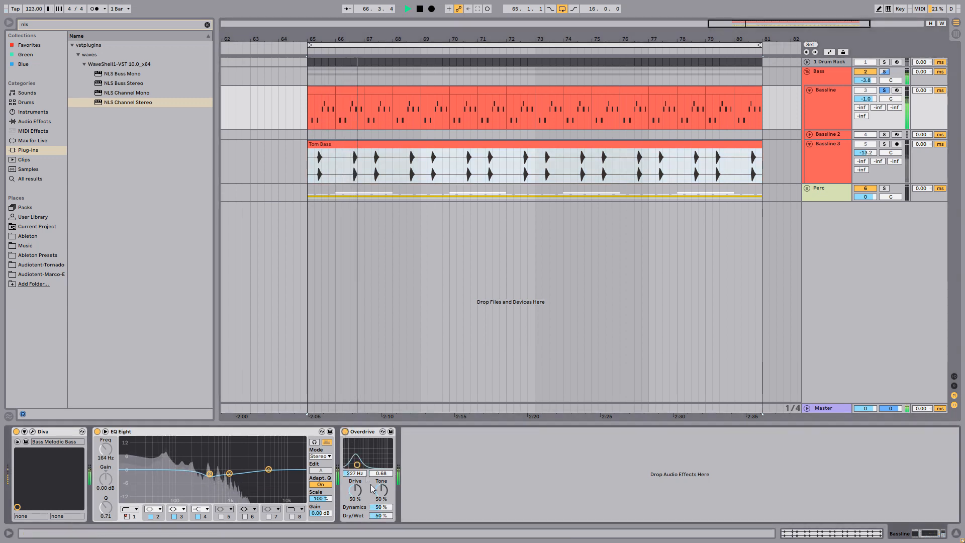
pyautogui.moveTo(376, 516); pyautogui.dragTo(375, 526)
pyautogui.moveTo(358, 493); pyautogui.dragTo(357, 463)
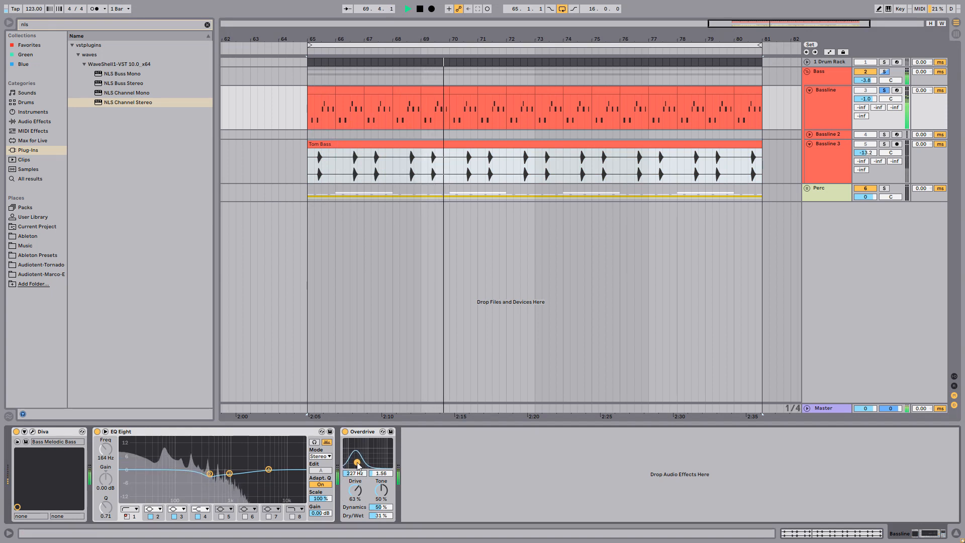
pyautogui.moveTo(381, 492)
pyautogui.mouseDown()
pyautogui.moveTo(382, 481)
pyautogui.moveTo(381, 505)
pyautogui.mouseUp()
pyautogui.press('space')
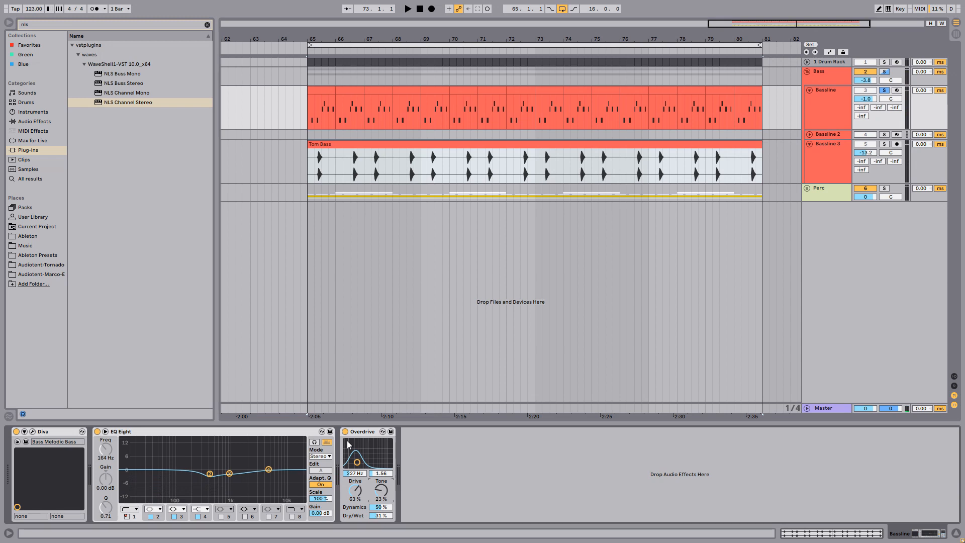
pyautogui.click(345, 432)
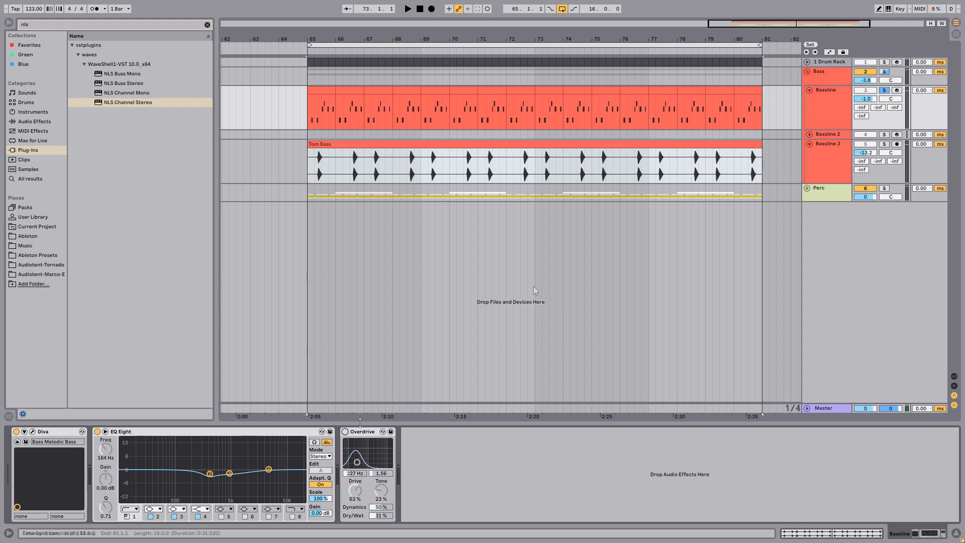
# Step: Select the Bass group, start playback of the loop and solo the group
pyautogui.click(832, 83)
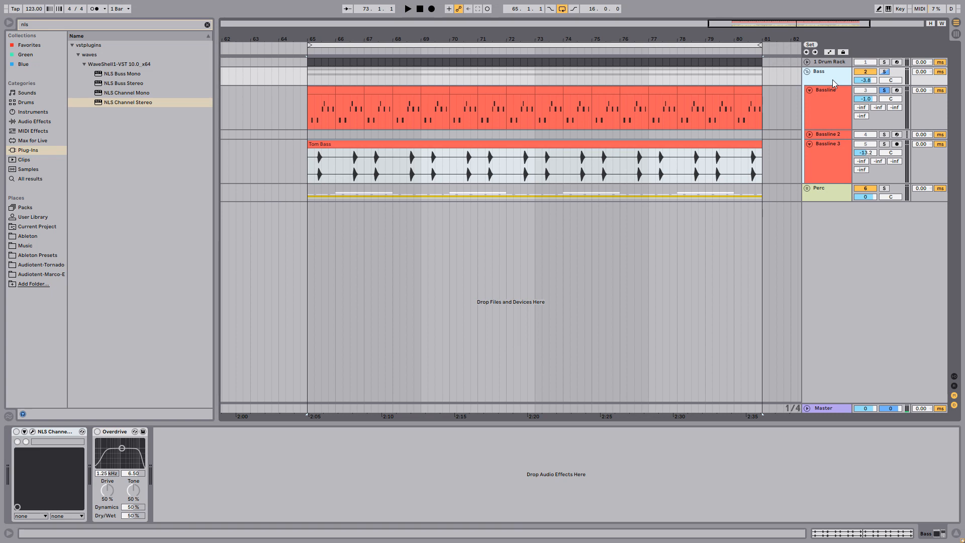
pyautogui.press('space')
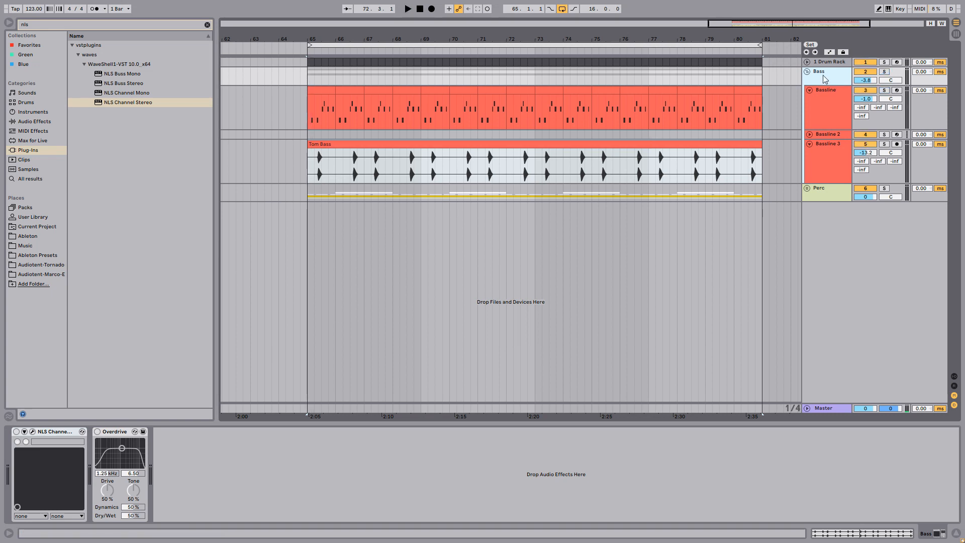
pyautogui.press('space')
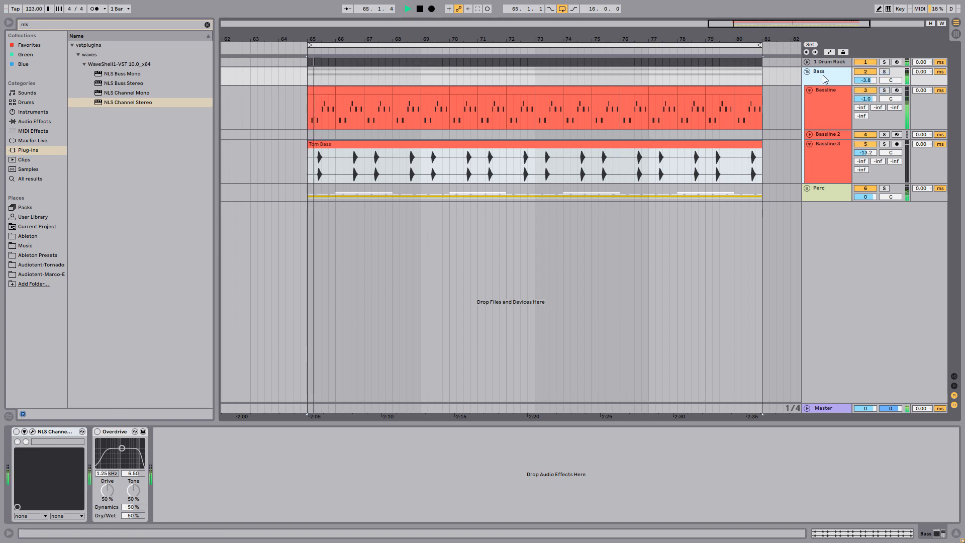
pyautogui.click(884, 72)
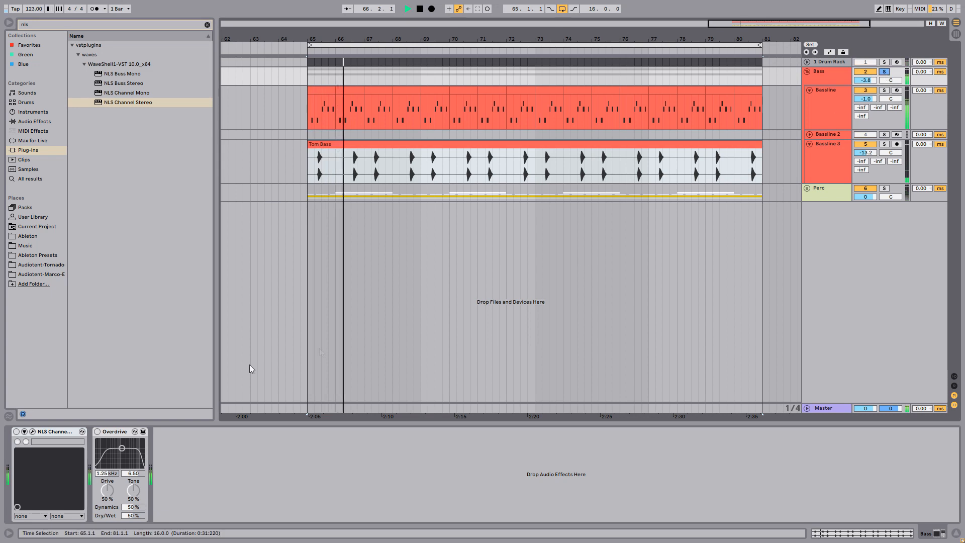
# Step: Open NLS Channel on the Bass group, try its drive at 1.0 and 12, and compare the sound with the device on and off
pyautogui.click(32, 431)
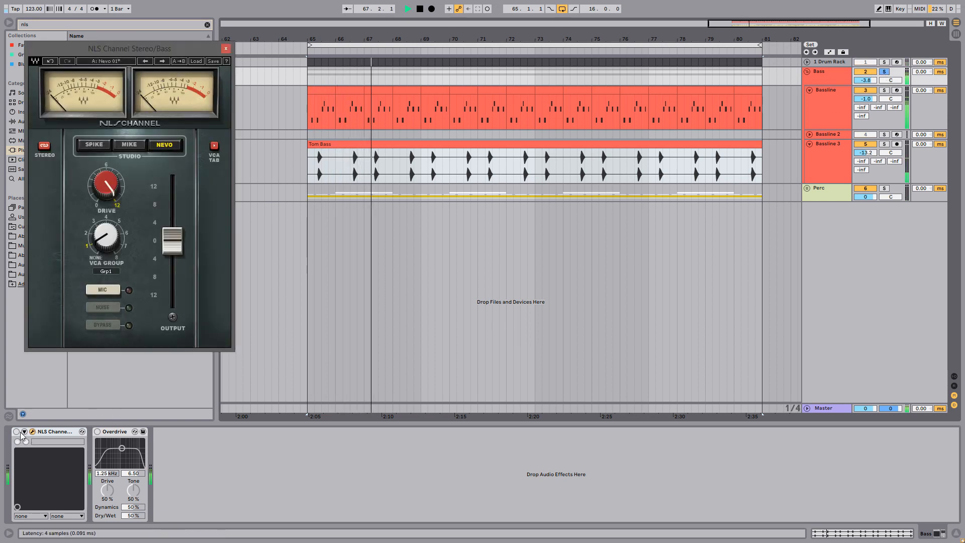
pyautogui.moveTo(105, 184); pyautogui.dragTo(102, 234)
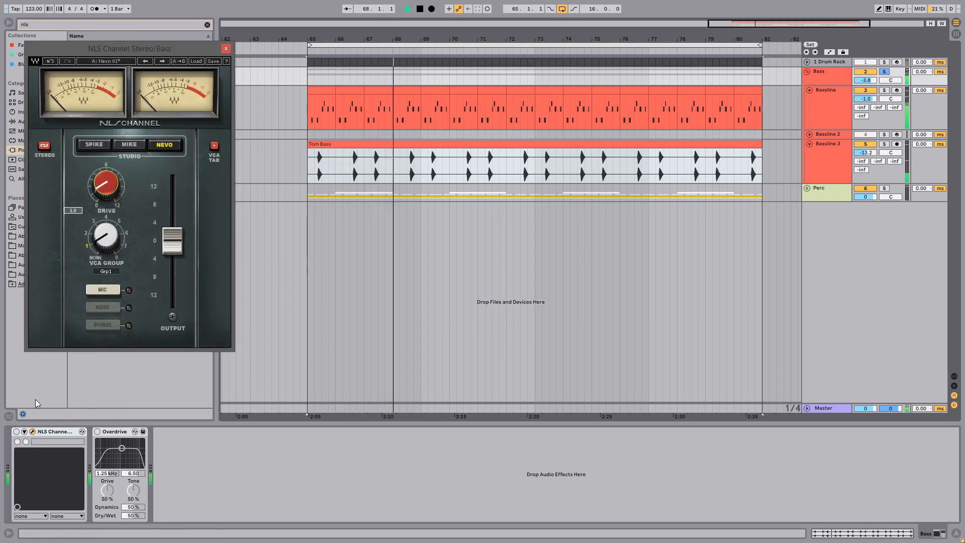
pyautogui.click(16, 431)
pyautogui.moveTo(106, 182); pyautogui.dragTo(106, 159)
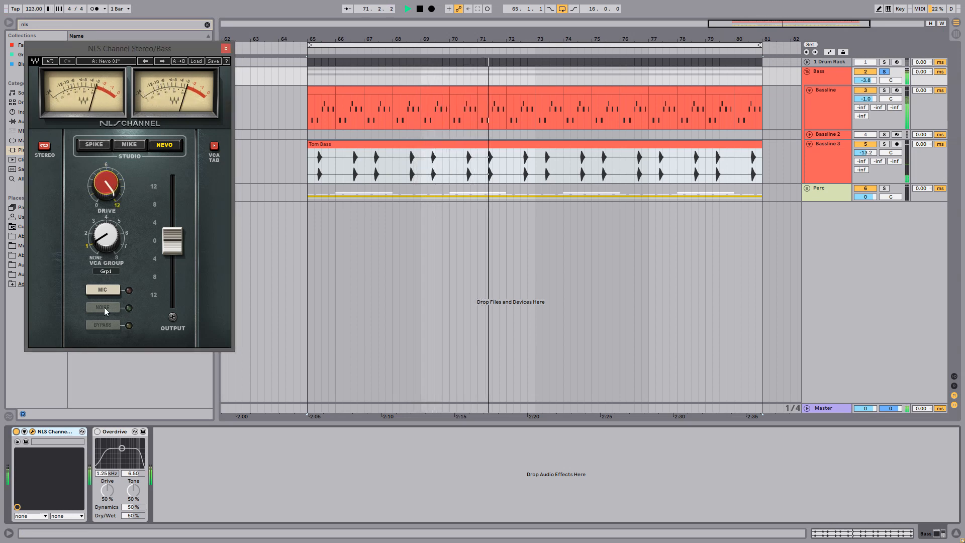
pyautogui.click(17, 431)
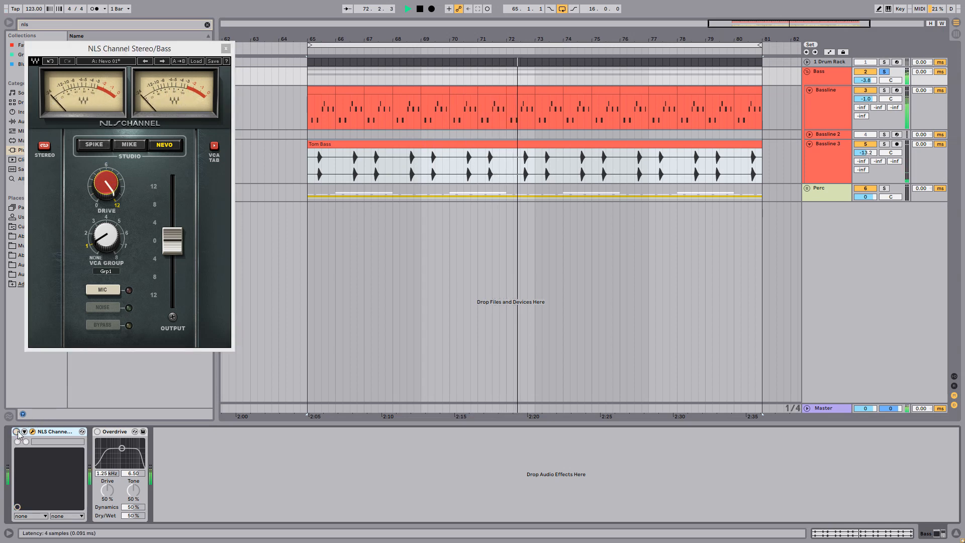
pyautogui.click(16, 431)
pyautogui.click(16, 432)
# Step: Try the Bass group's Overdrive at 10% dry/wet with 2.45 bandwidth, sweeping its frequency from 173 Hz to 1.19 kHz
pyautogui.click(97, 431)
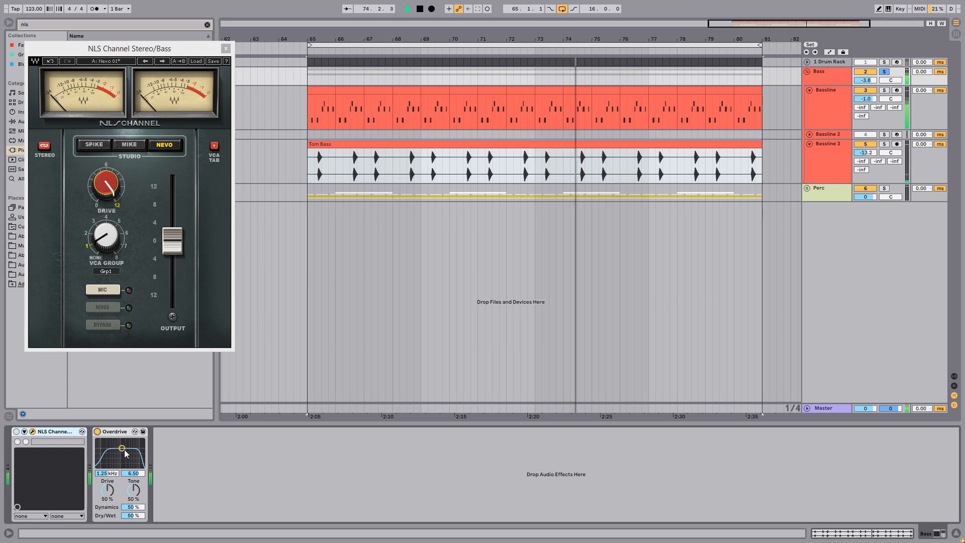
pyautogui.moveTo(123, 449); pyautogui.dragTo(108, 459)
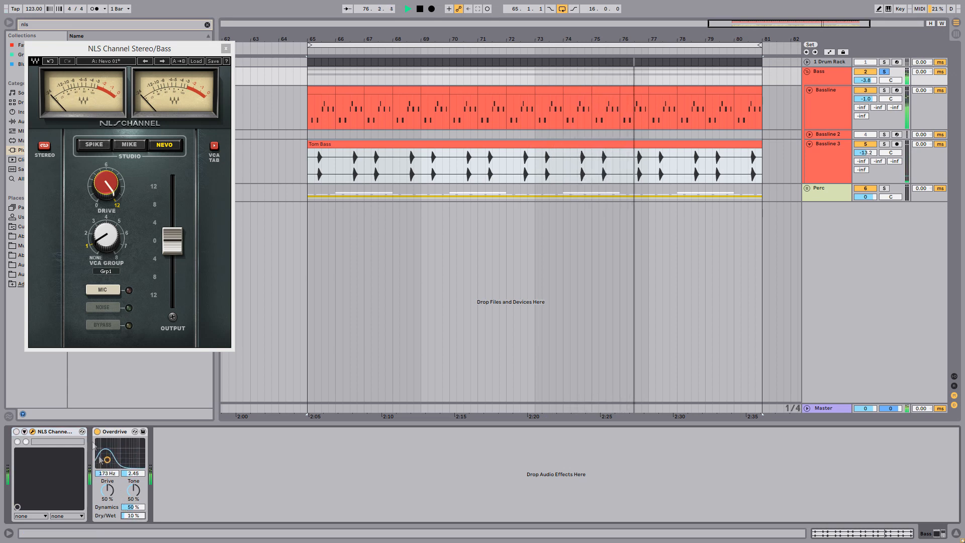
pyautogui.click(97, 432)
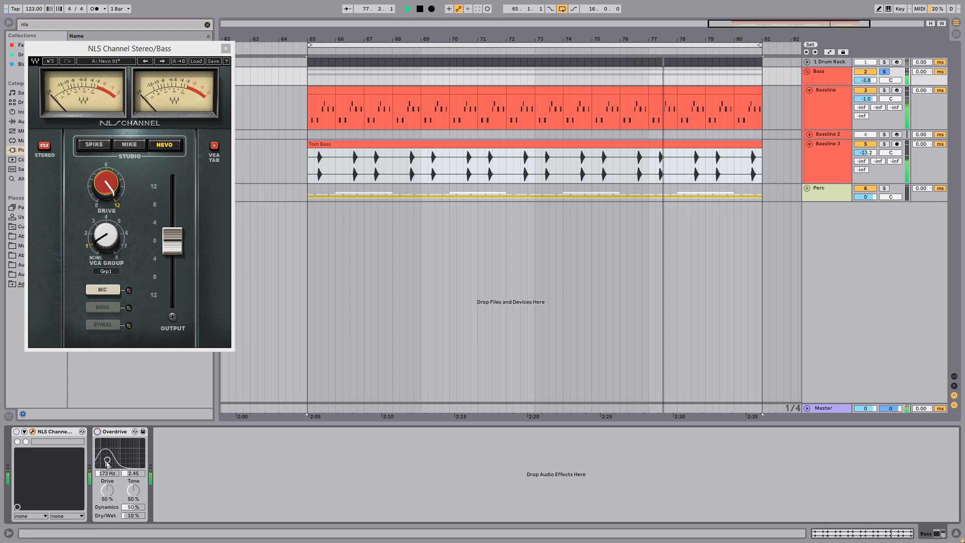
pyautogui.moveTo(107, 460); pyautogui.dragTo(115, 460)
pyautogui.click(97, 432)
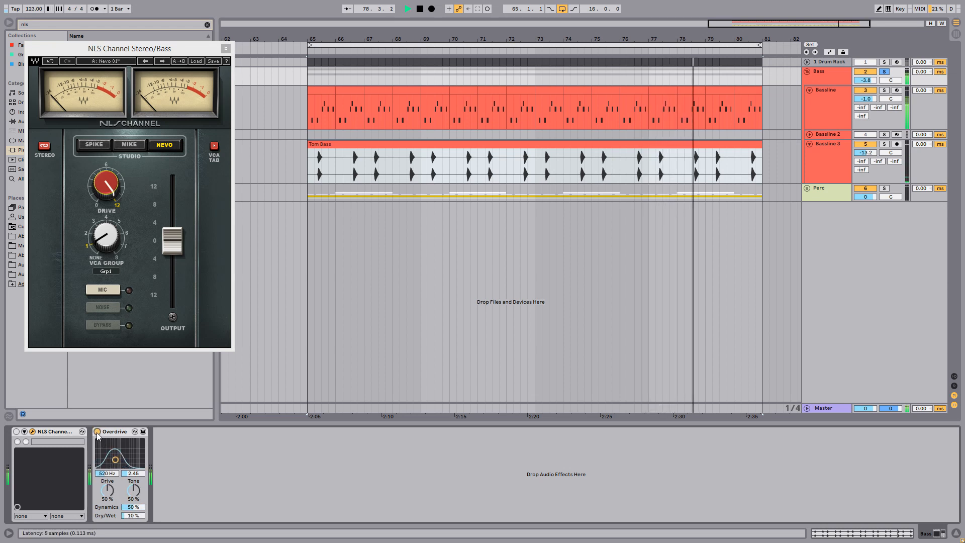
pyautogui.moveTo(115, 460); pyautogui.dragTo(121, 460)
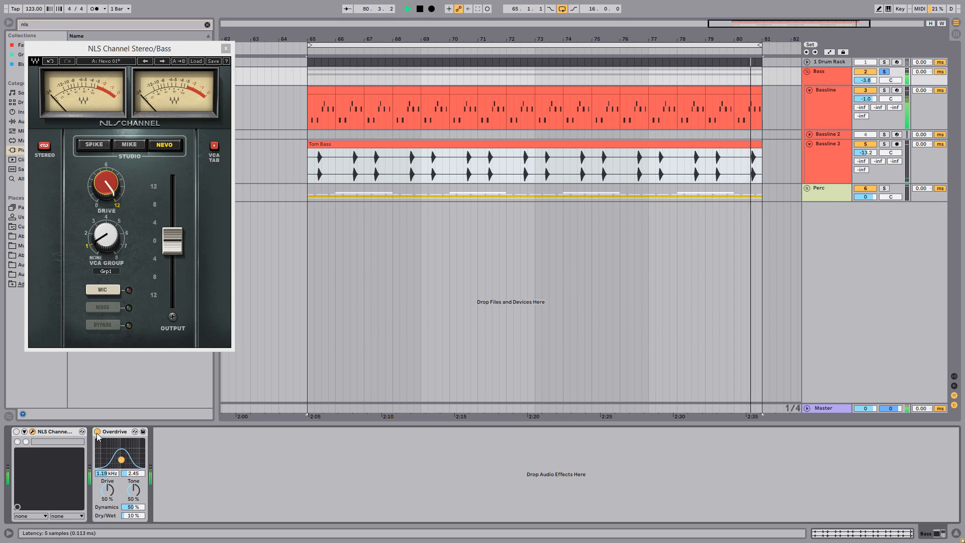
pyautogui.press('space')
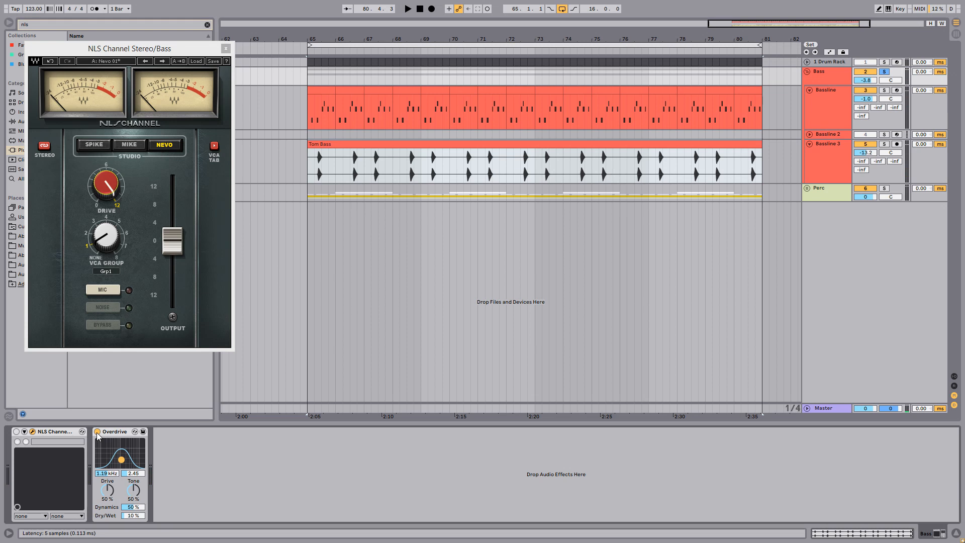
# Step: Delete the Overdrive and NLS Channel devices from the Bass group
pyautogui.click(111, 432)
pyautogui.press('Delete')
pyautogui.click(74, 433)
pyautogui.press('Delete')
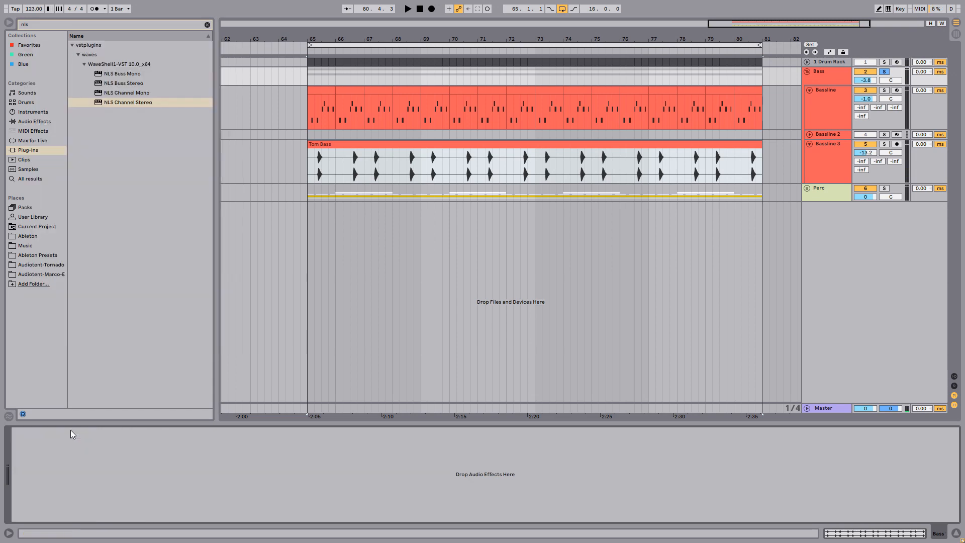
# Step: Expand the Bass group track to reveal its sends, and display the Chorus and EQ Eight devices of return track B
pyautogui.press('Tab')
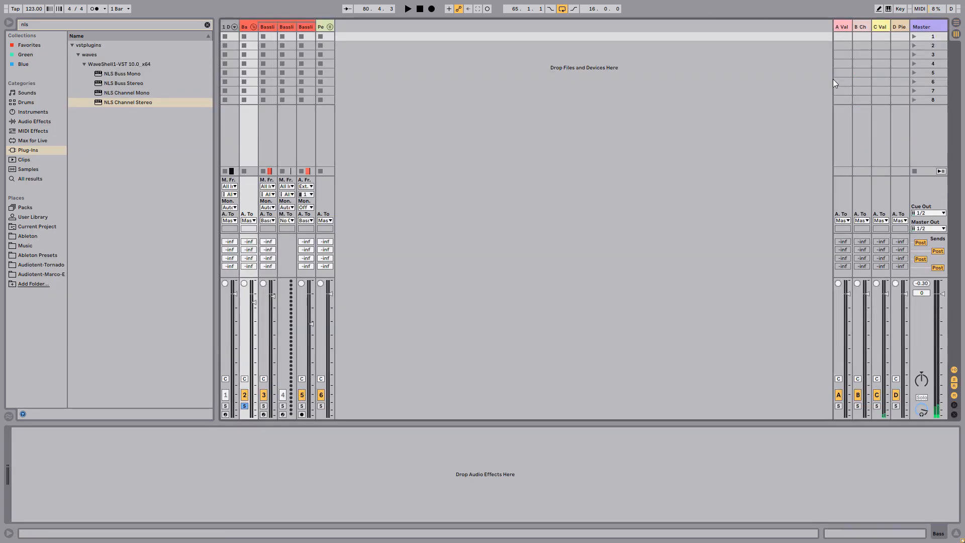
pyautogui.click(861, 26)
pyautogui.press('Tab')
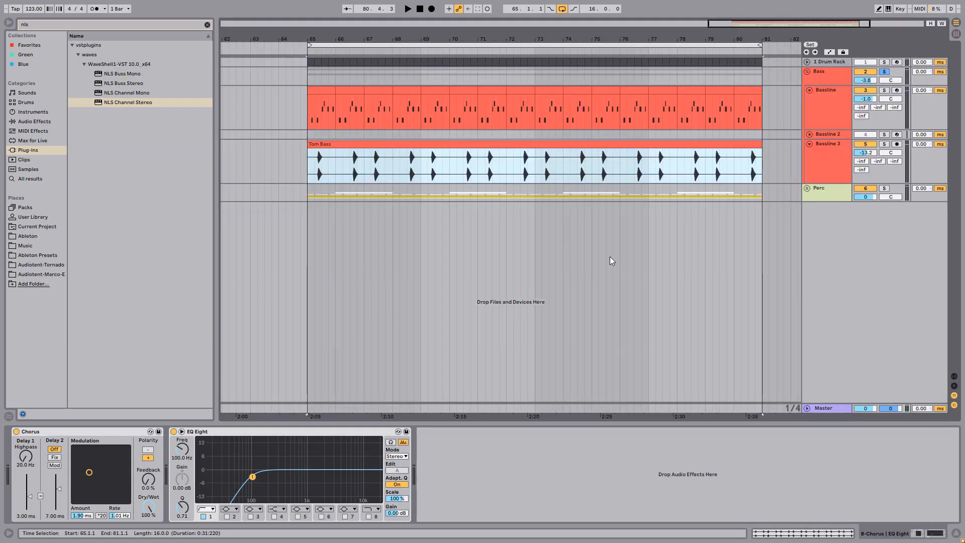
pyautogui.moveTo(836, 86); pyautogui.dragTo(835, 101)
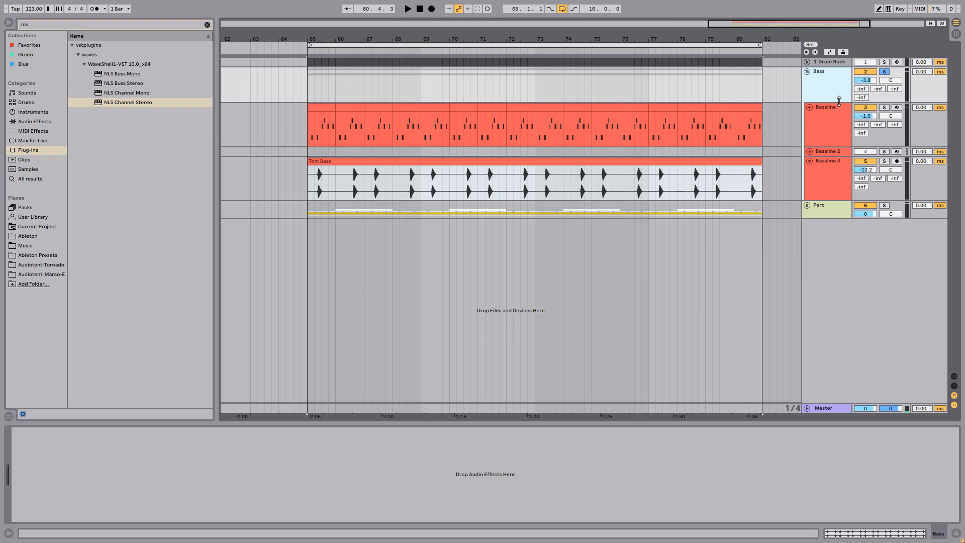
pyautogui.press('Tab')
pyautogui.click(867, 26)
pyautogui.press('Tab')
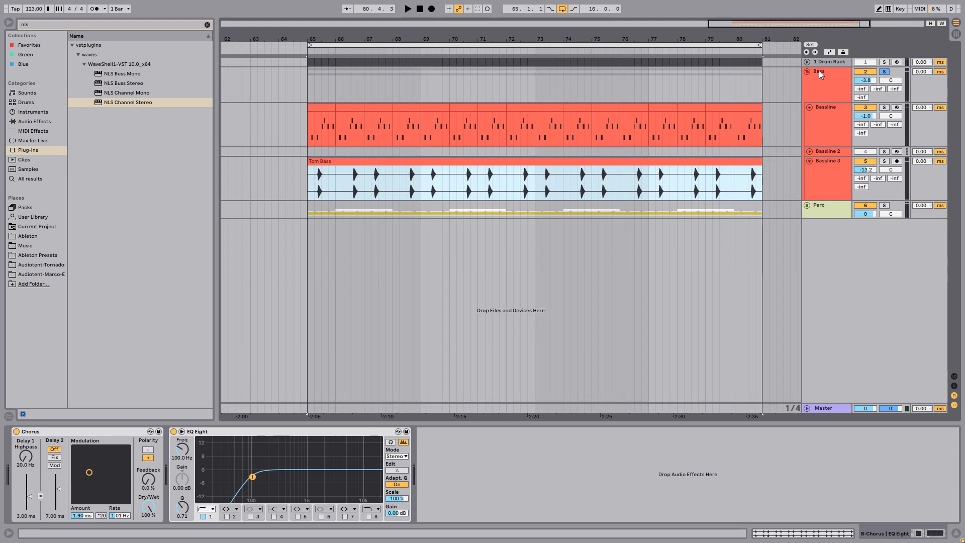
# Step: Solo the Bassline with send B at 0 and set the return's EQ Eight low cut to 30.3 Hz with Q 0.51
pyautogui.click(884, 107)
pyautogui.press('space')
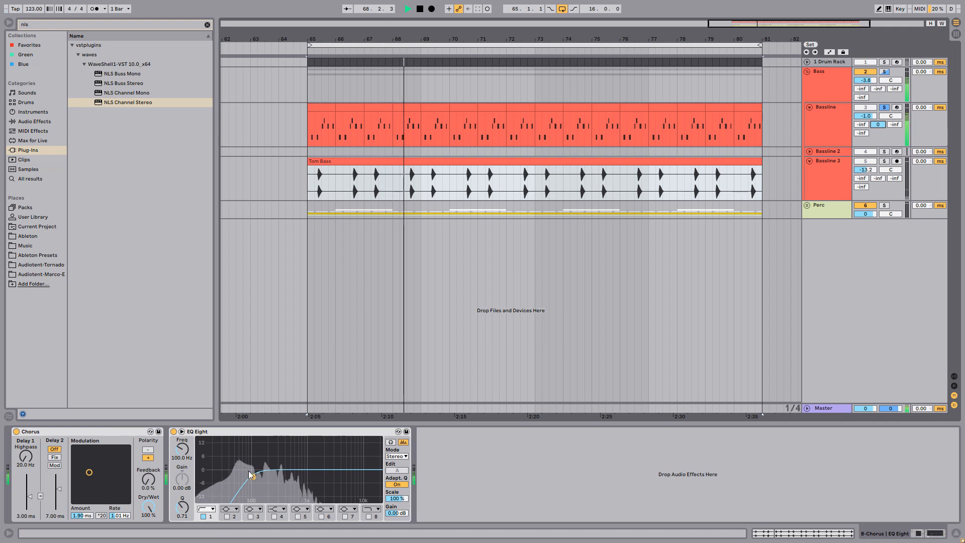
pyautogui.moveTo(252, 476); pyautogui.dragTo(224, 481)
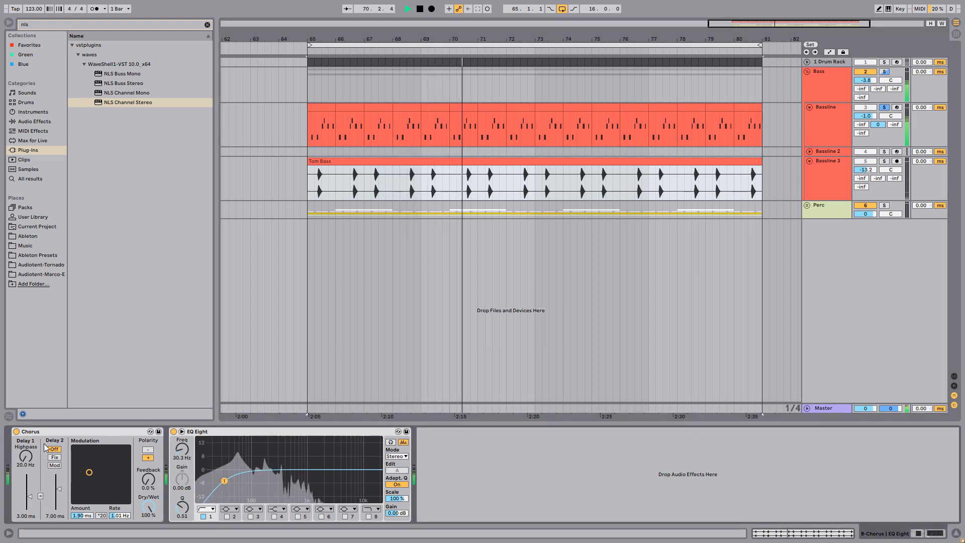
# Step: Compare the return's Chorus on and off, and set its modulation to 1.02 ms amount and 1.14 Hz rate
pyautogui.click(17, 431)
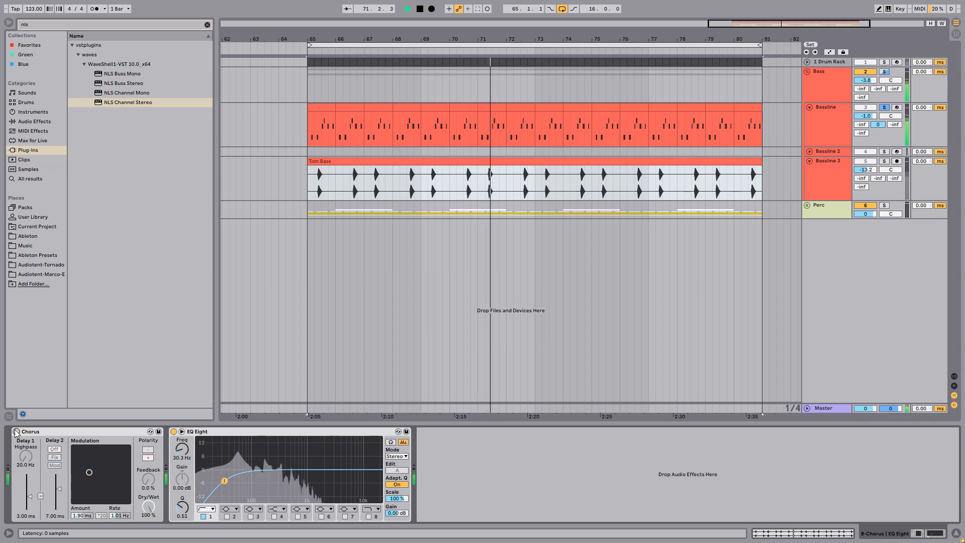
pyautogui.click(16, 431)
pyautogui.moveTo(89, 471); pyautogui.dragTo(90, 480)
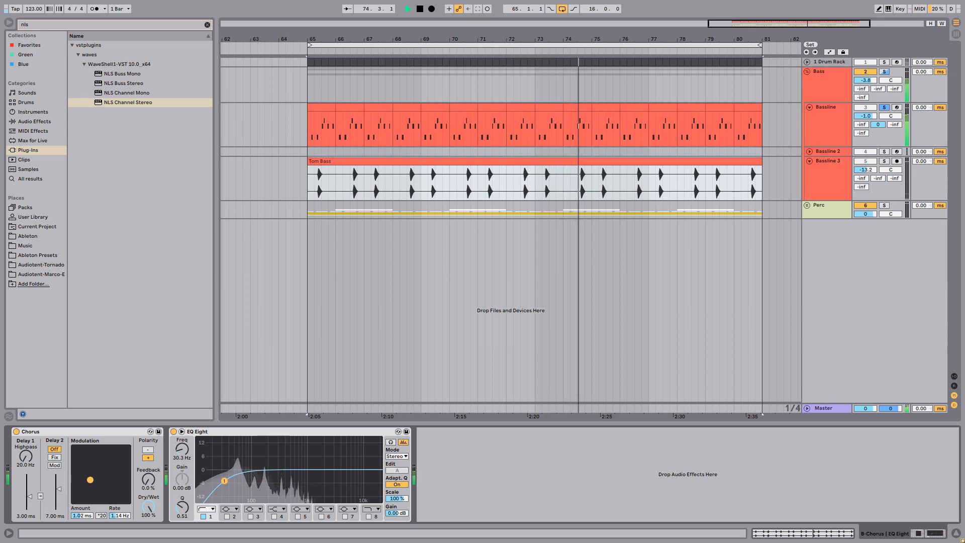
pyautogui.press('space')
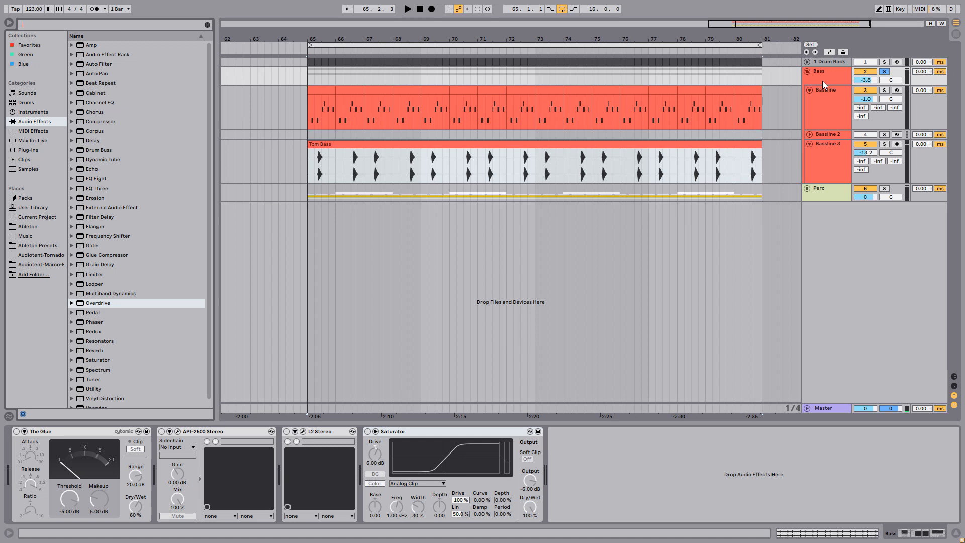
# Step: Play the soloed Bass group and activate its The Glue, API-2500 Stereo and L2 Stereo devices one after another
pyautogui.click(408, 9)
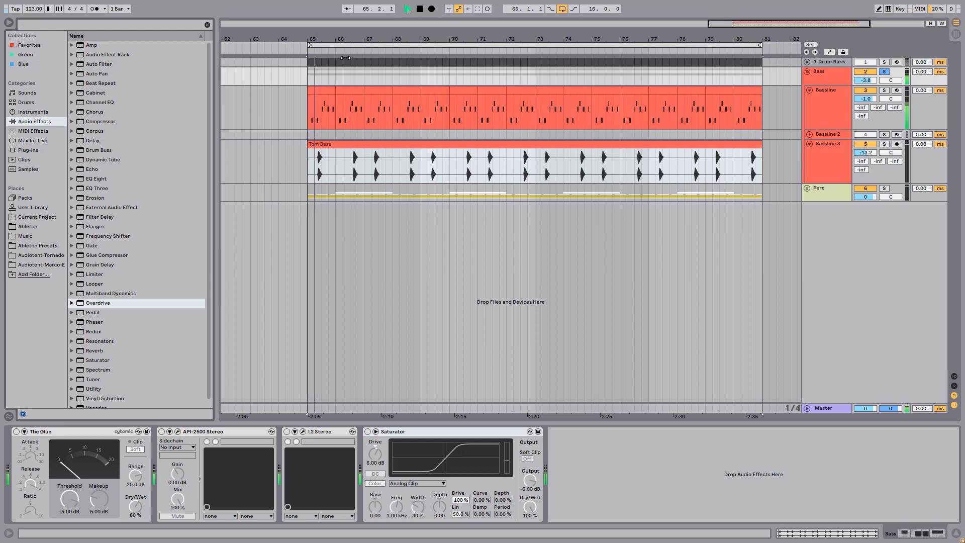
pyautogui.click(16, 432)
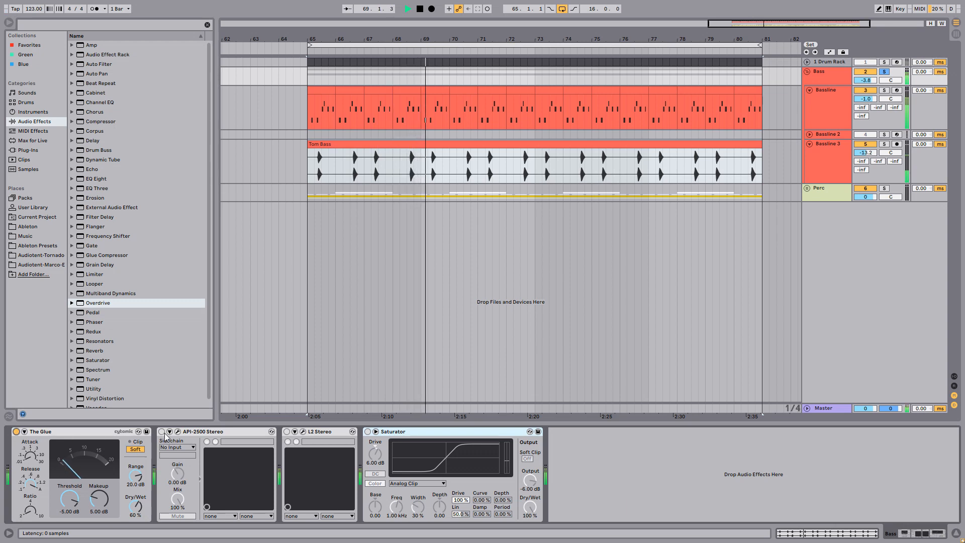
pyautogui.click(162, 431)
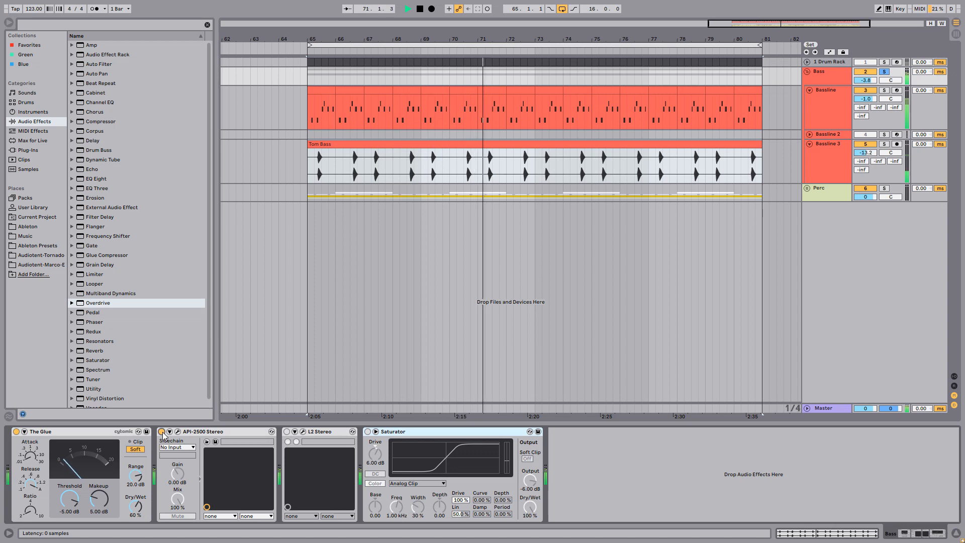
pyautogui.click(287, 432)
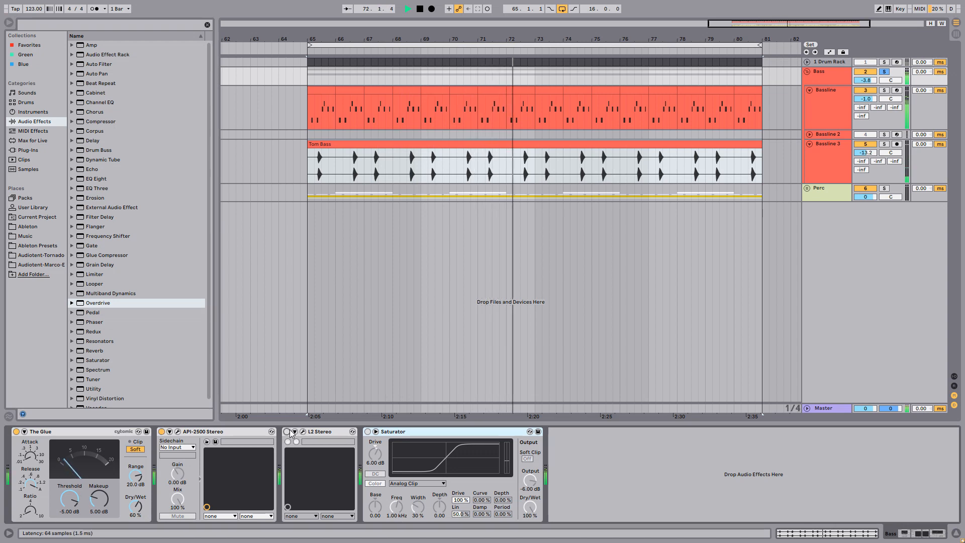
# Step: Collapse The Glue, API-2500 Stereo and L2 Stereo in the Bass device chain, and bypass The Glue
pyautogui.doubleClick(75, 433)
pyautogui.doubleClick(75, 433)
pyautogui.doubleClick(80, 432)
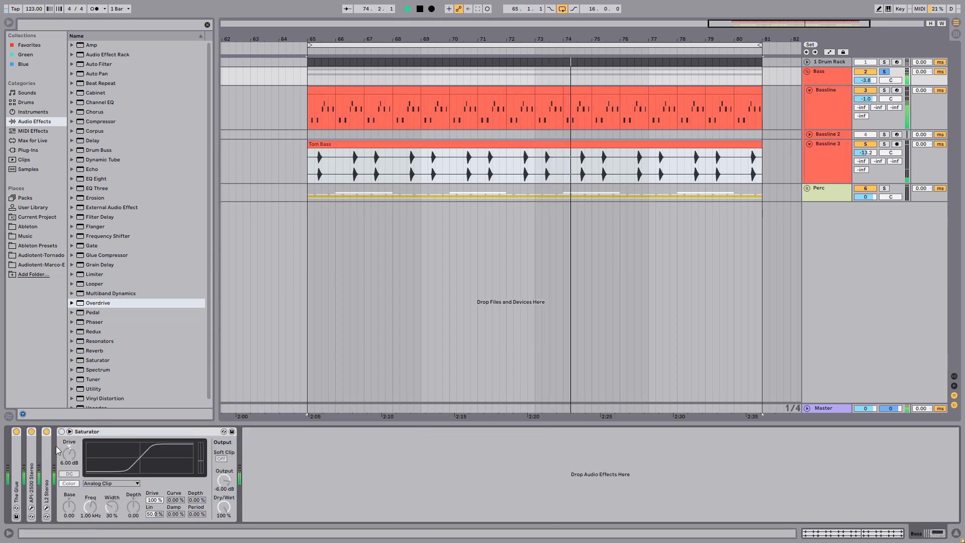
pyautogui.click(16, 431)
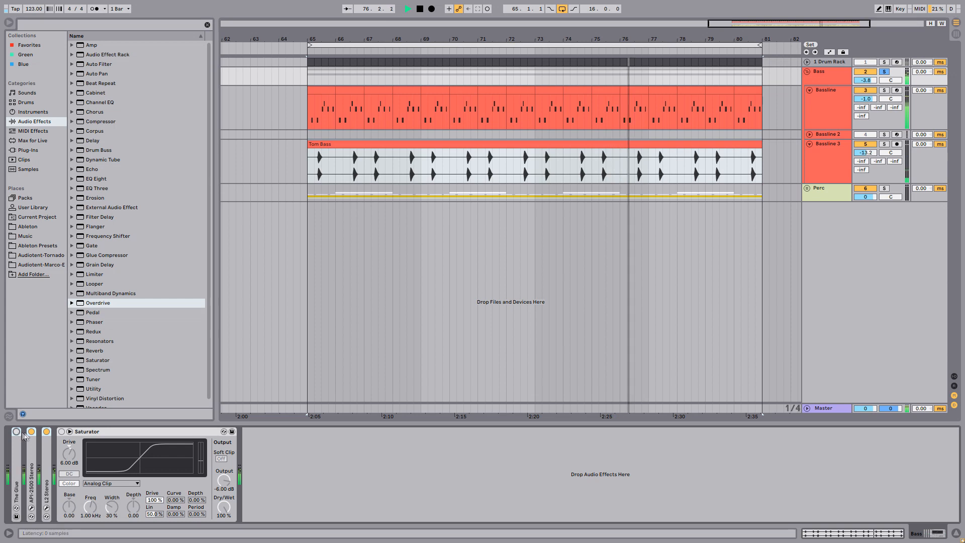
# Step: Compare API-2500 Stereo and L2 Stereo on and off on the Bass group, reactivate The Glue, and stop playback
pyautogui.click(32, 431)
pyautogui.click(46, 431)
pyautogui.click(46, 431)
pyautogui.click(32, 431)
pyautogui.click(17, 431)
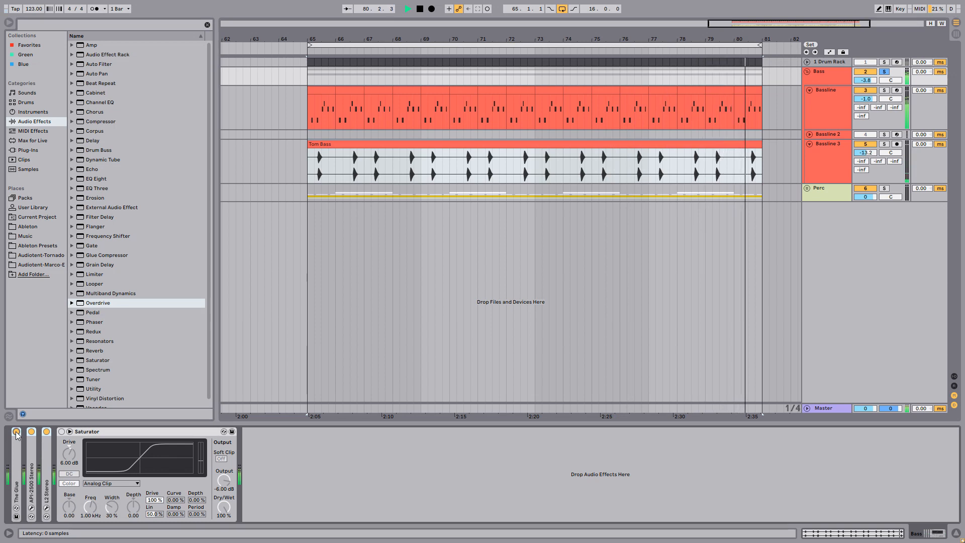
pyautogui.press('space')
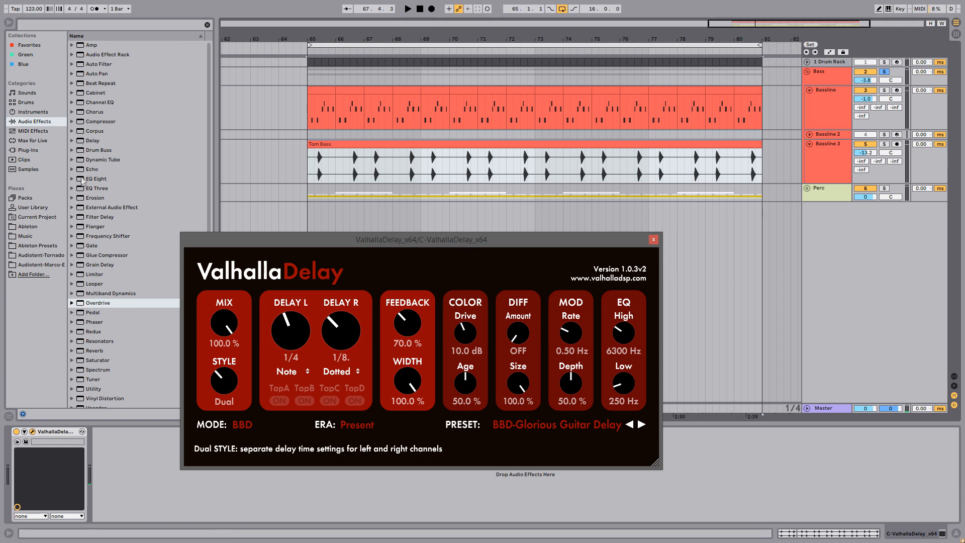
# Step: Add EQ Eight after ValhallaDelay on return C with its low cut at 130 Hz
pyautogui.moveTo(82, 180); pyautogui.dragTo(125, 404)
pyautogui.moveTo(113, 452); pyautogui.dragTo(113, 442)
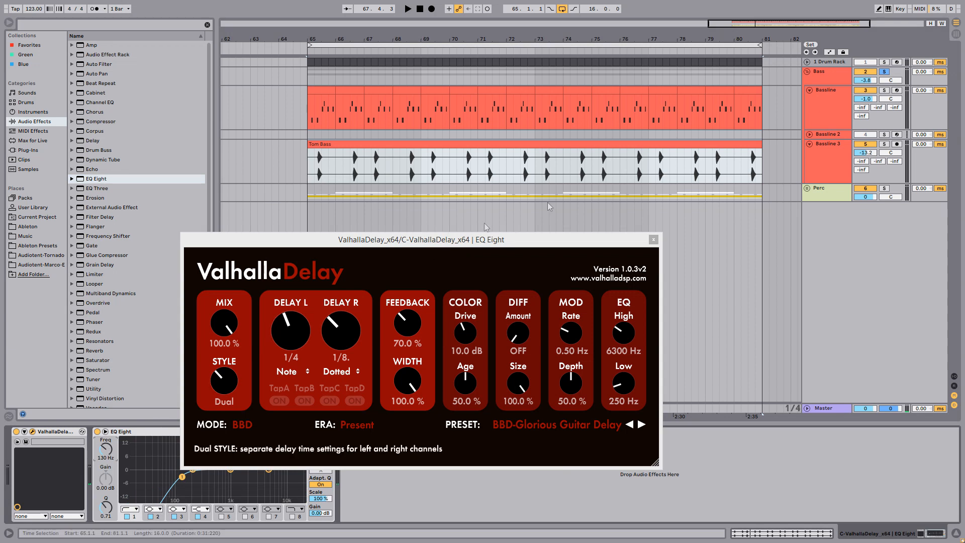
# Step: Play the soloed Bass group, set ValhallaDelay's feedback to 16.4 % and the Bassline's send C to -6.6 dB
pyautogui.press('space')
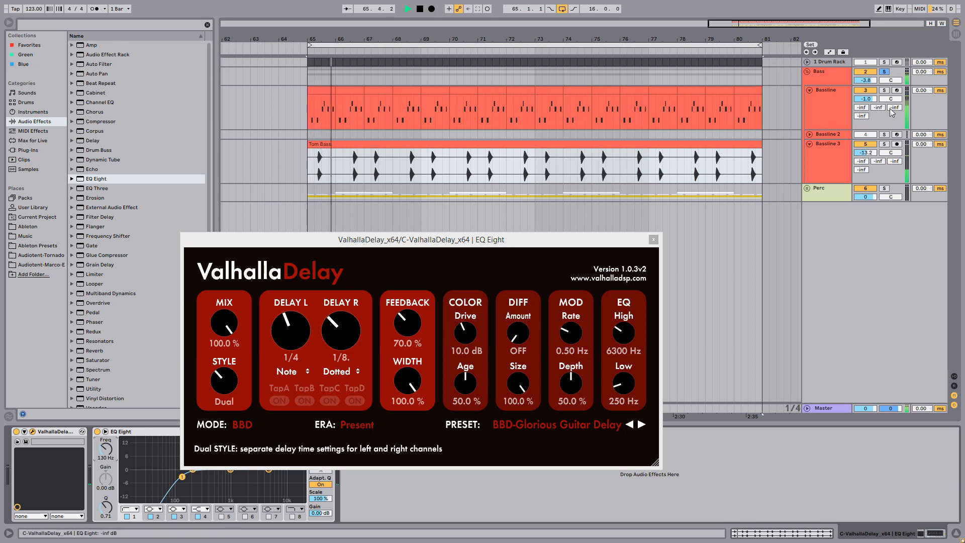
pyautogui.moveTo(894, 107); pyautogui.dragTo(894, 57)
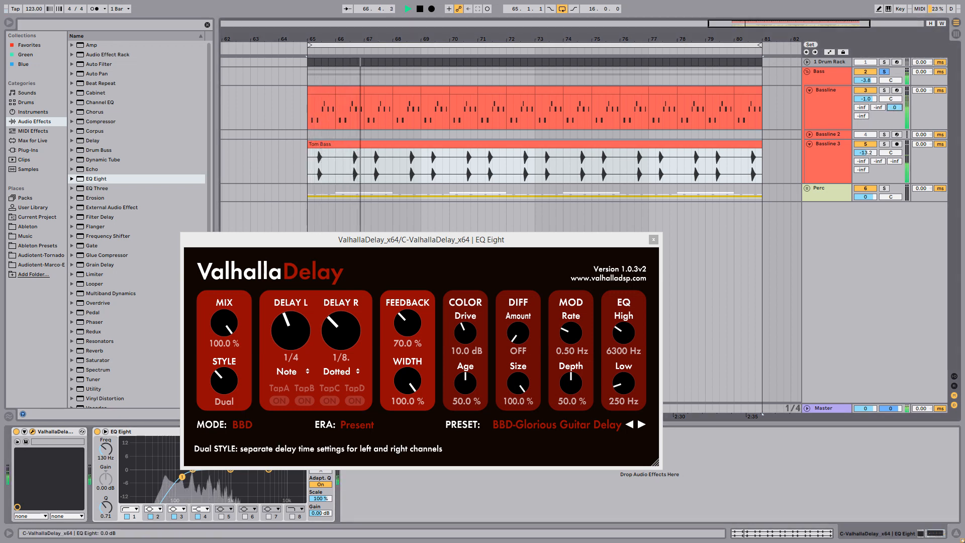
pyautogui.moveTo(408, 321); pyautogui.dragTo(415, 357)
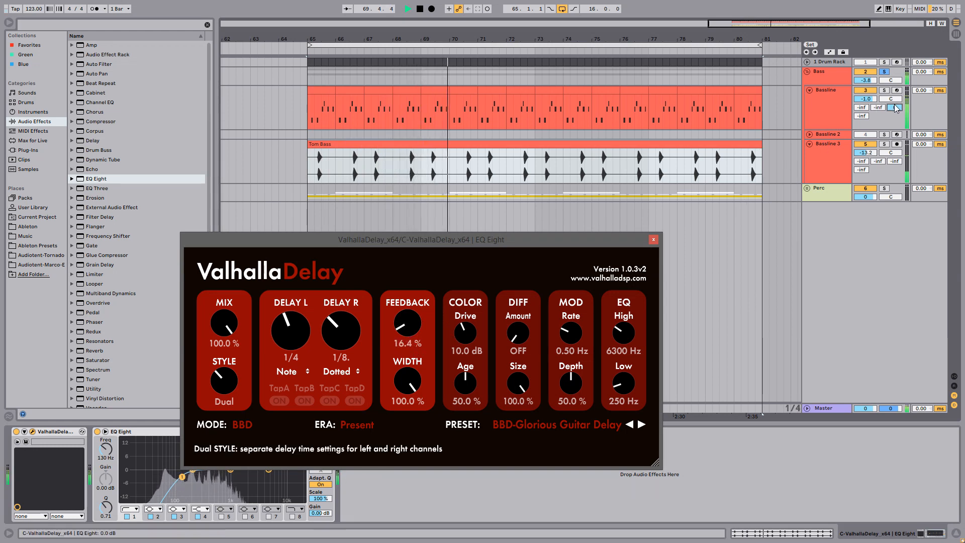
pyautogui.moveTo(895, 107); pyautogui.dragTo(894, 110)
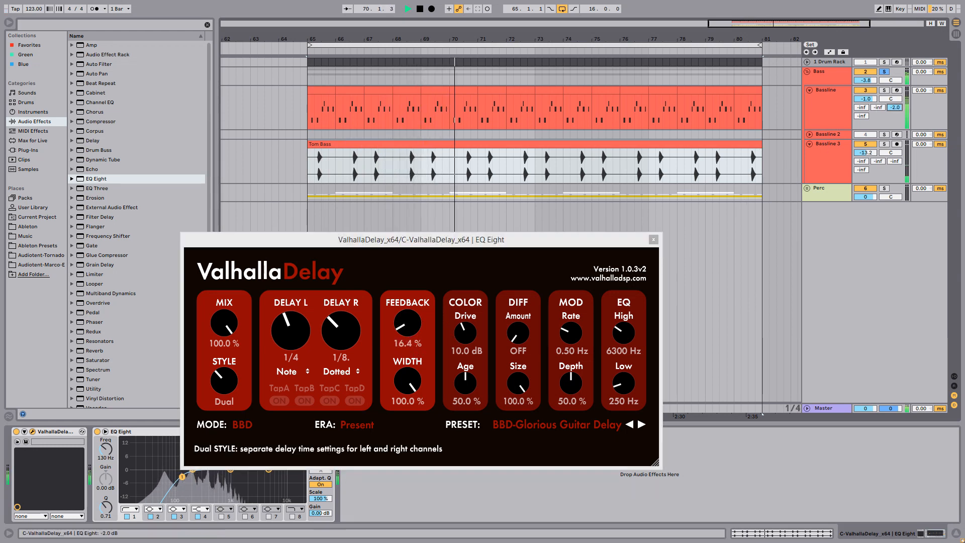
# Step: Compare ValhallaDelay on and off, first in the full mix and again with the Bass group soloed
pyautogui.click(884, 72)
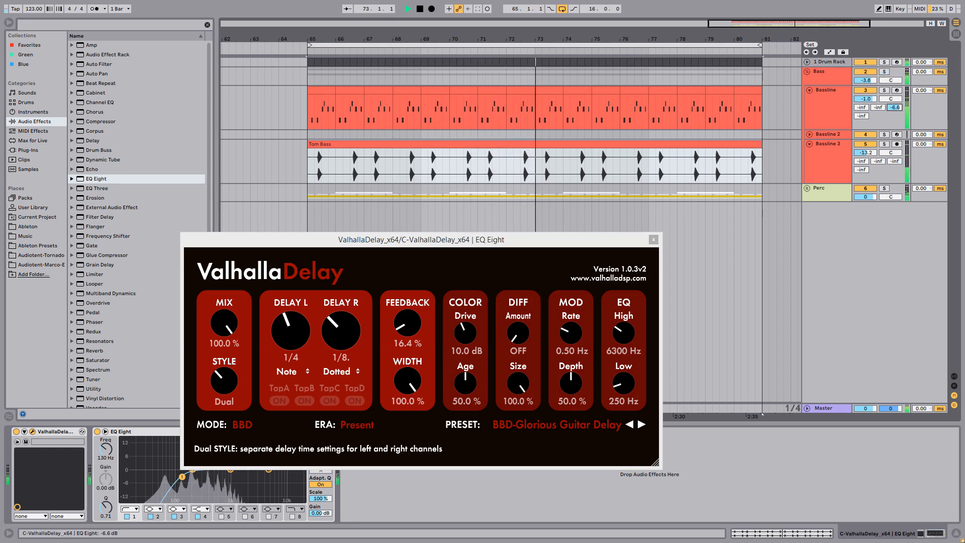
pyautogui.click(16, 432)
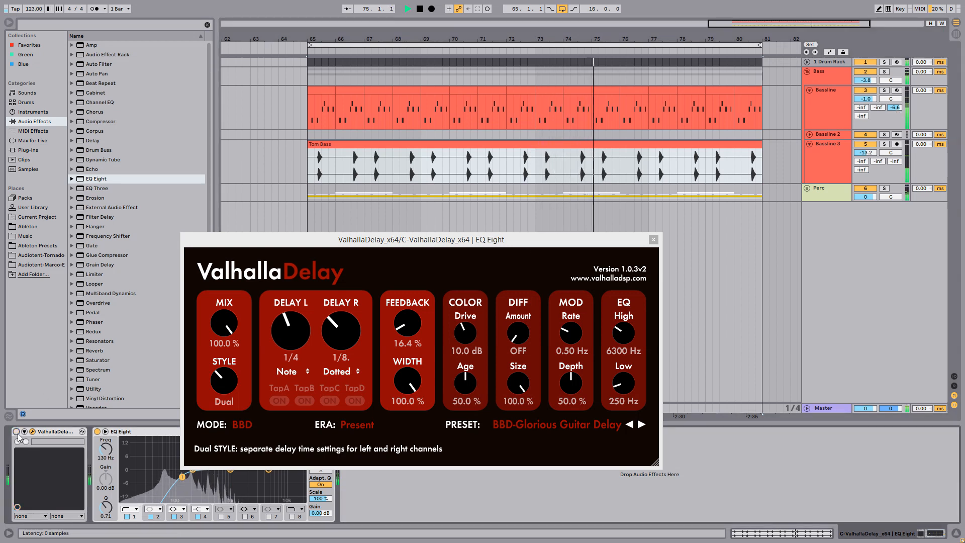
pyautogui.click(16, 432)
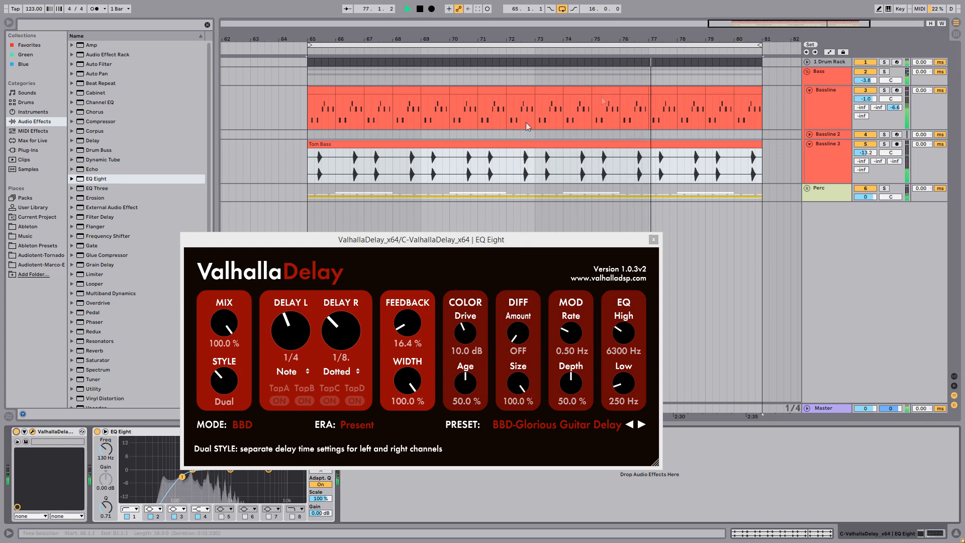
pyautogui.click(884, 72)
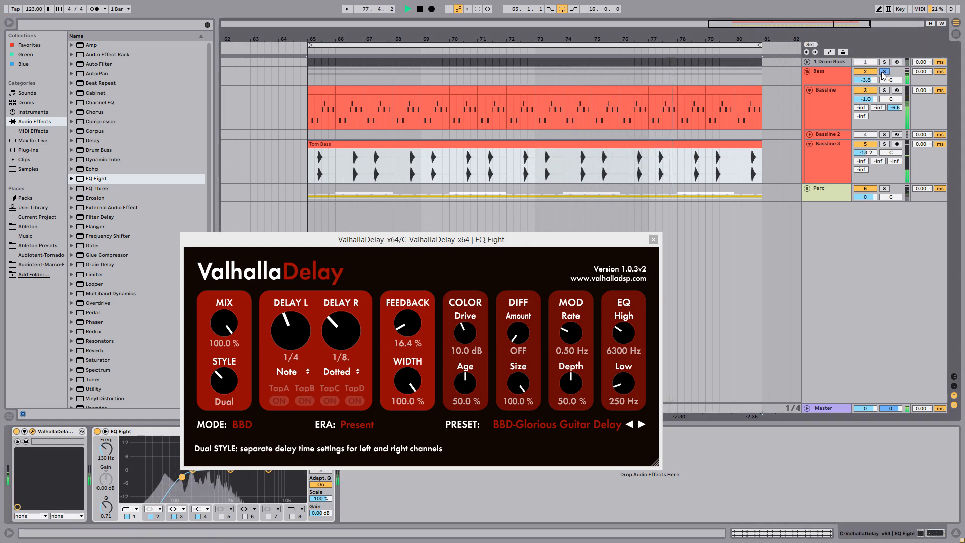
pyautogui.click(16, 431)
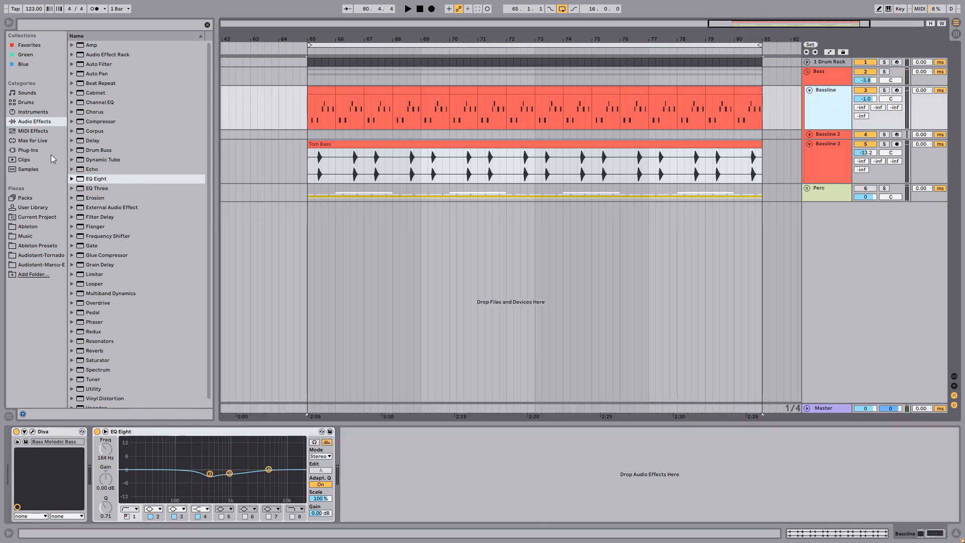
# Step: Search the plug-ins for l2, add L2 Stereo after EQ Eight on the Bassline, and deactivate the Bassline 3 track
pyautogui.click(34, 149)
pyautogui.write('l2')
pyautogui.moveTo(120, 85); pyautogui.dragTo(389, 450)
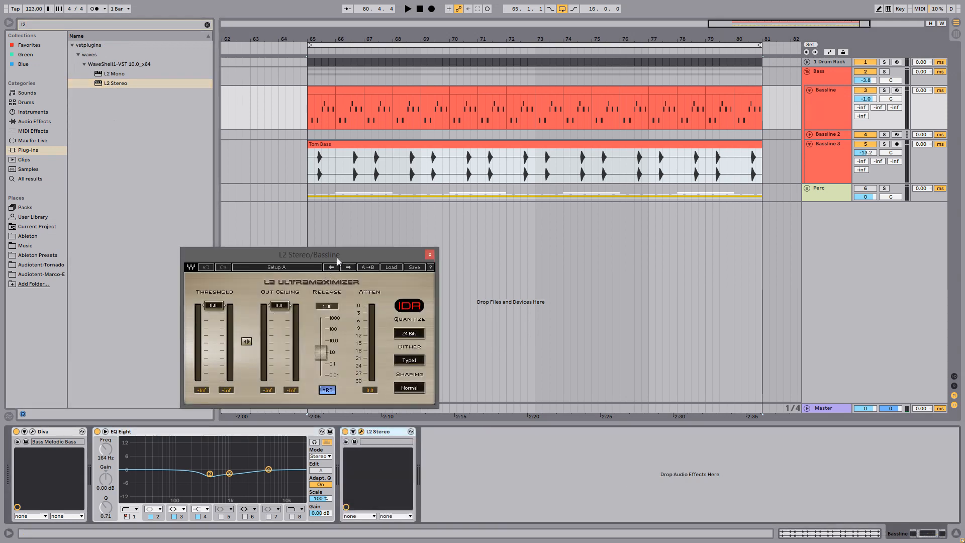
pyautogui.moveTo(336, 258); pyautogui.dragTo(387, 171)
pyautogui.click(872, 146)
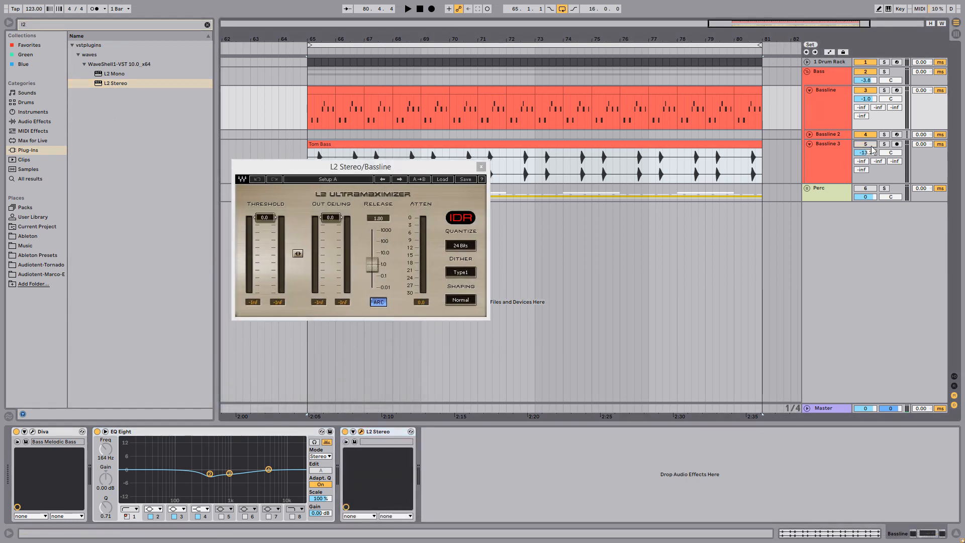
# Step: Set L2 Stereo's dither to None and, with the Bassline soloed and playing, its threshold to -13.9
pyautogui.click(476, 273)
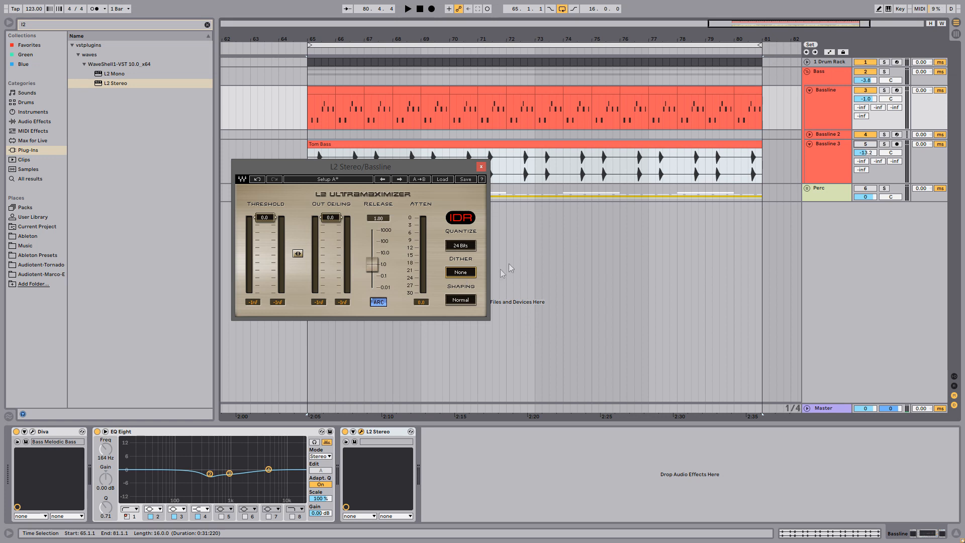
pyautogui.click(884, 90)
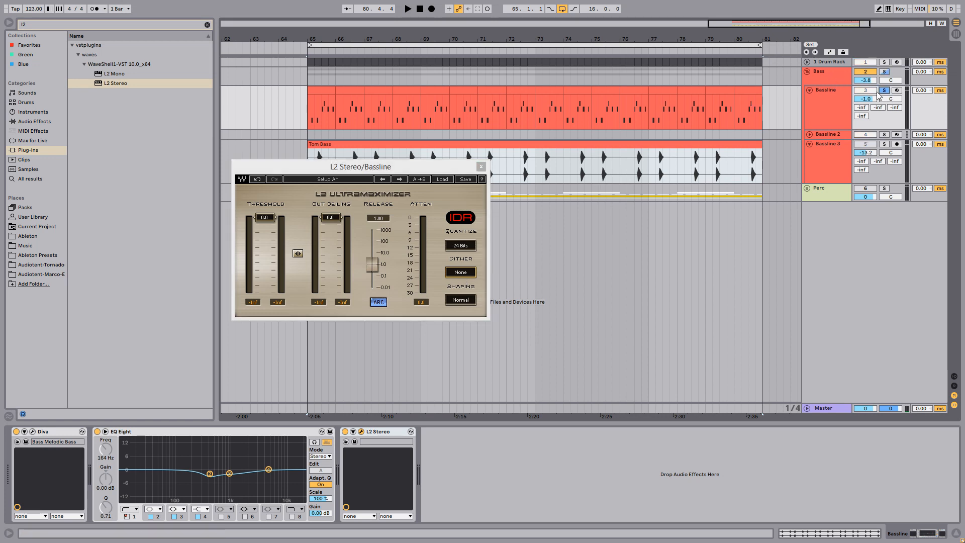
pyautogui.press('space')
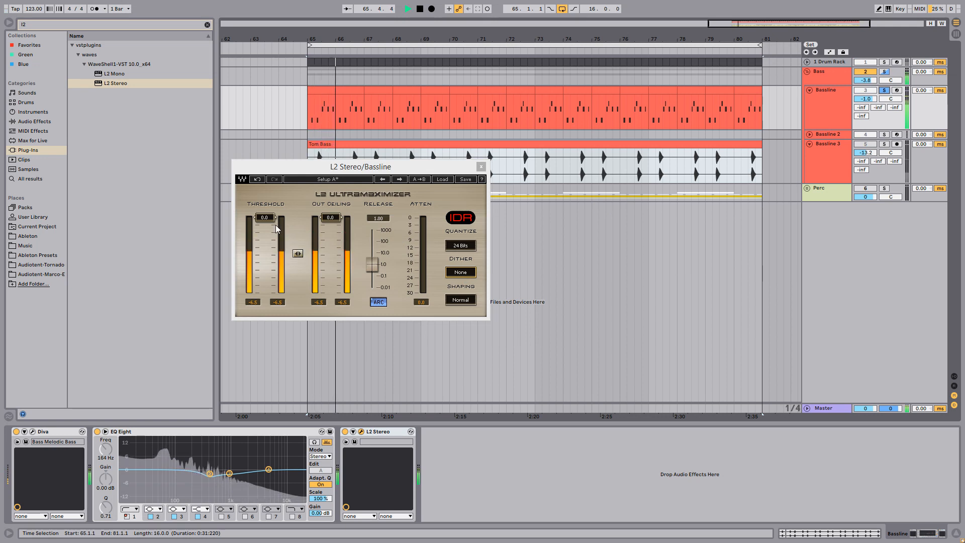
pyautogui.moveTo(265, 217); pyautogui.dragTo(268, 253)
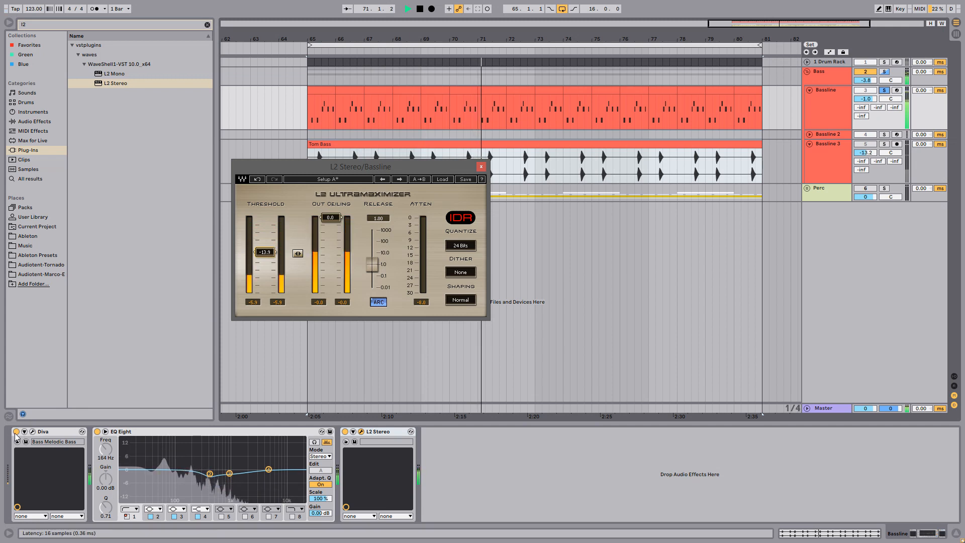
# Step: Compare L2 Stereo on and off on the soloed Bassline while setting its out ceiling to -6.5 and threshold to -11.9
pyautogui.click(346, 431)
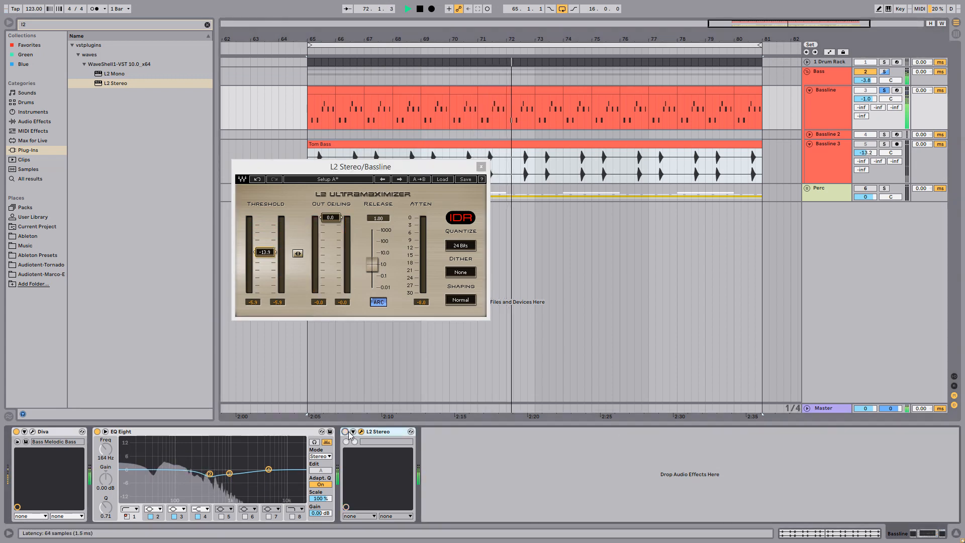
pyautogui.click(345, 431)
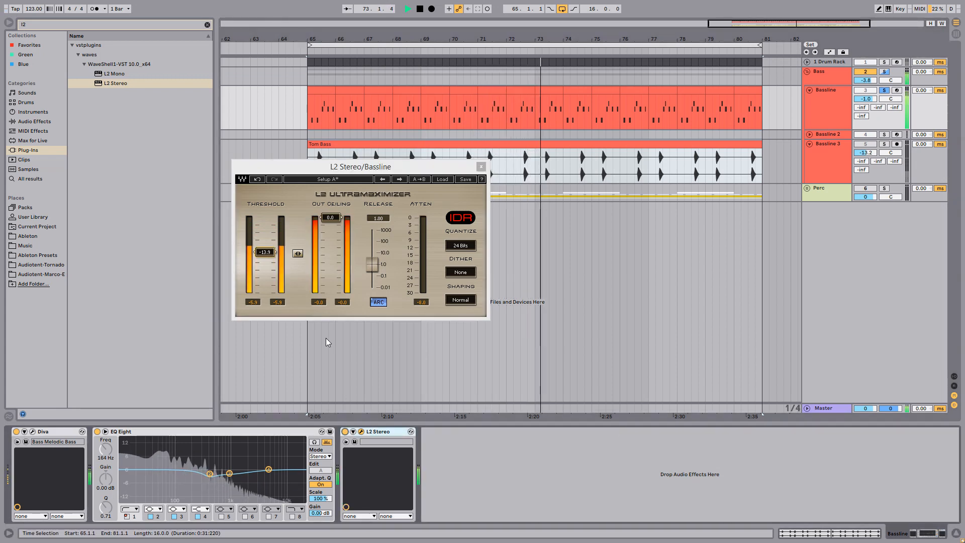
pyautogui.moveTo(330, 217); pyautogui.dragTo(330, 226)
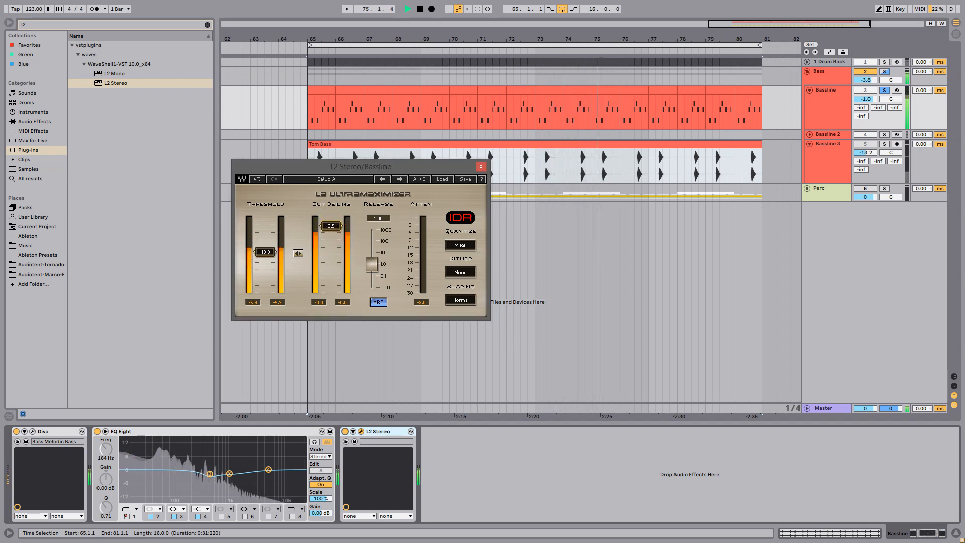
pyautogui.click(345, 433)
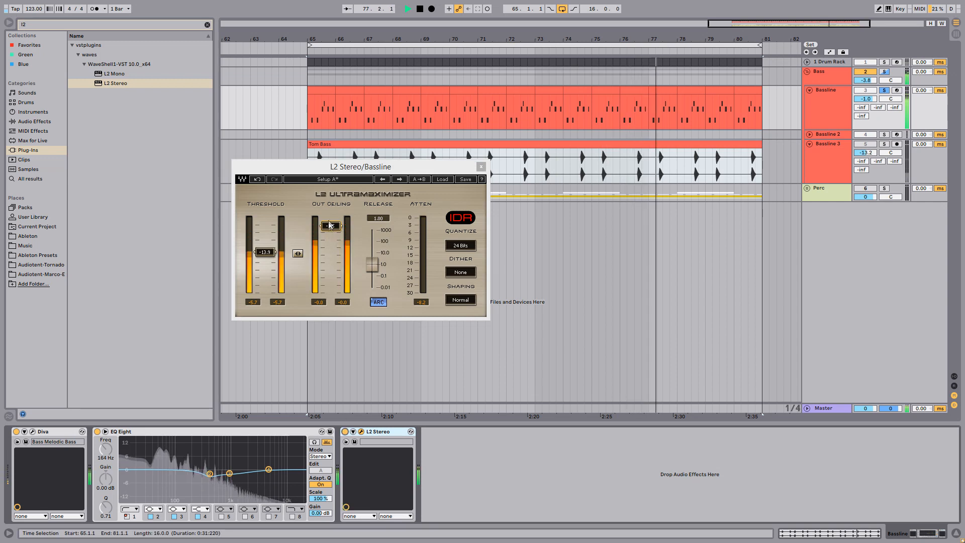
pyautogui.moveTo(330, 226); pyautogui.dragTo(330, 234)
pyautogui.moveTo(266, 256); pyautogui.dragTo(266, 250)
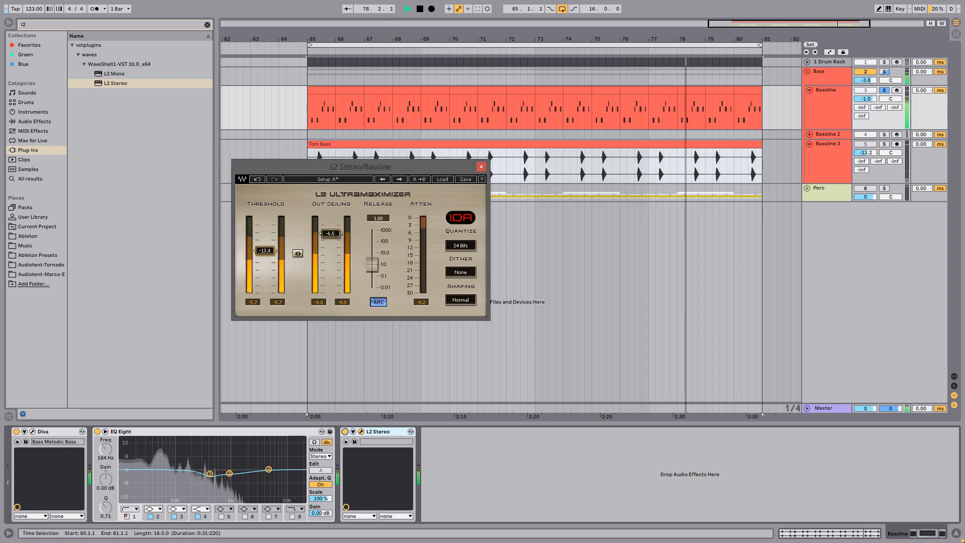
pyautogui.click(345, 432)
pyautogui.click(345, 432)
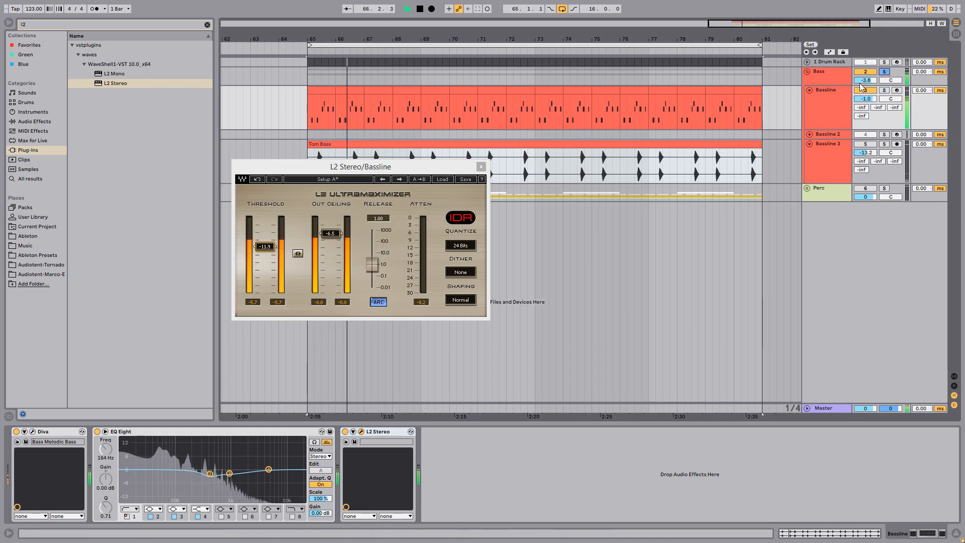
# Step: Unsolo the Bass group, set L2 Stereo's threshold to -9.7 and out ceiling to -6.0 while comparing it on and off, and stop playback
pyautogui.click(884, 71)
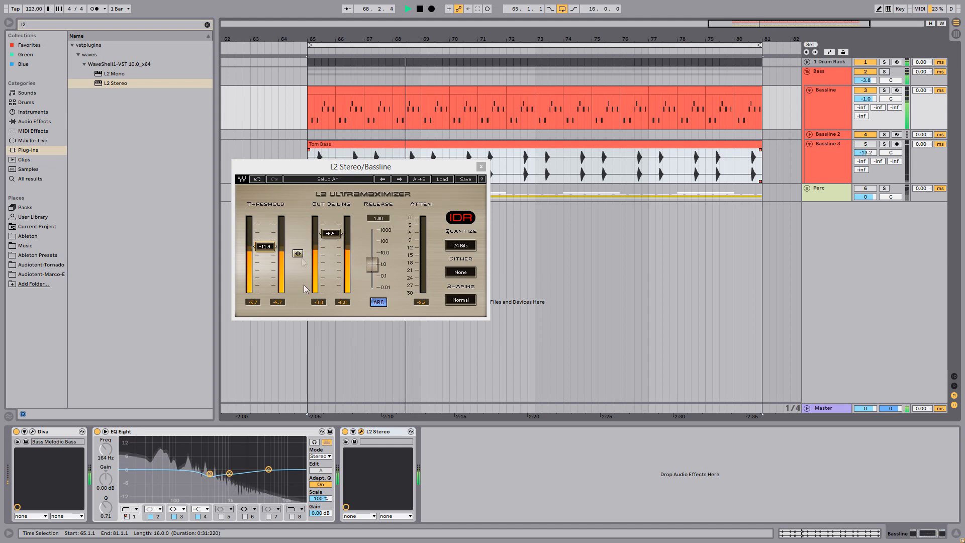
pyautogui.moveTo(267, 246); pyautogui.dragTo(267, 241)
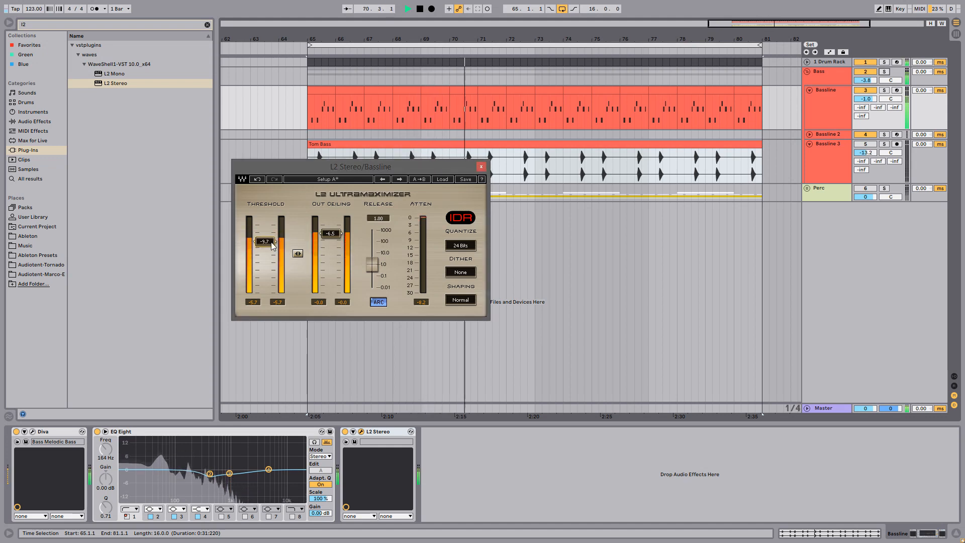
pyautogui.click(345, 433)
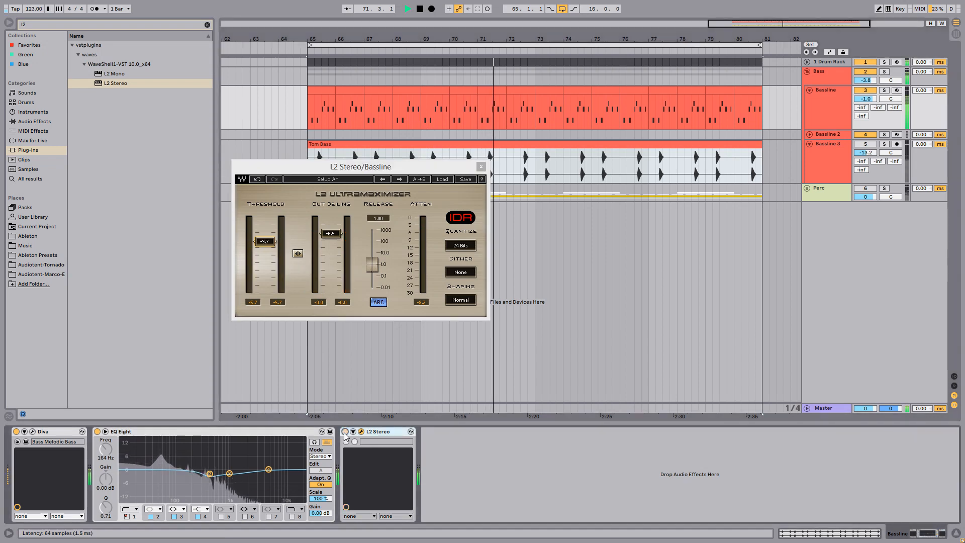
pyautogui.click(345, 432)
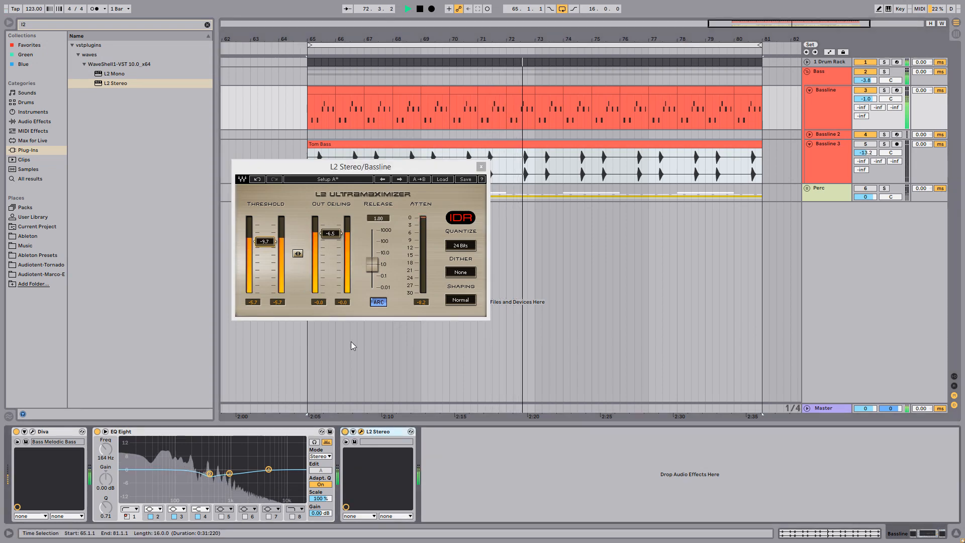
pyautogui.moveTo(331, 233); pyautogui.dragTo(330, 232)
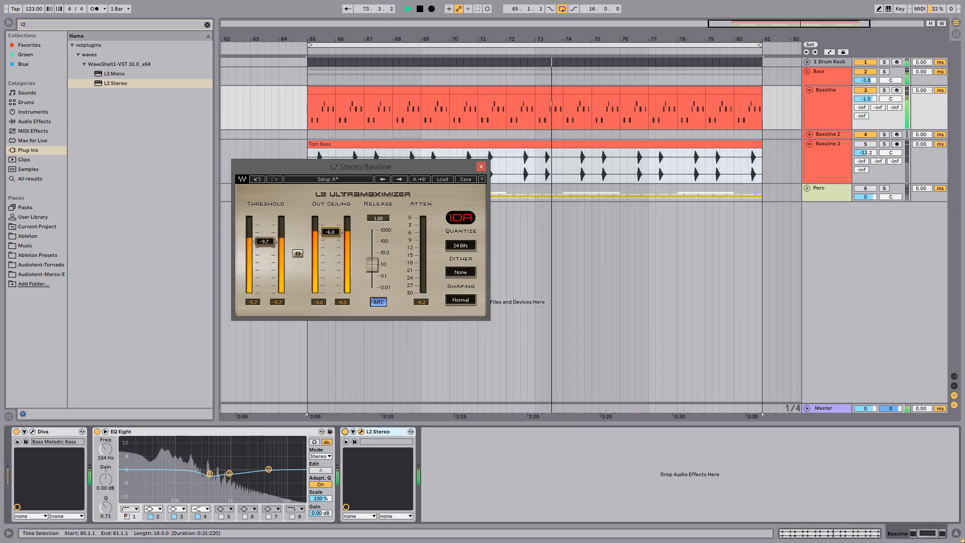
pyautogui.click(345, 432)
pyautogui.press('space')
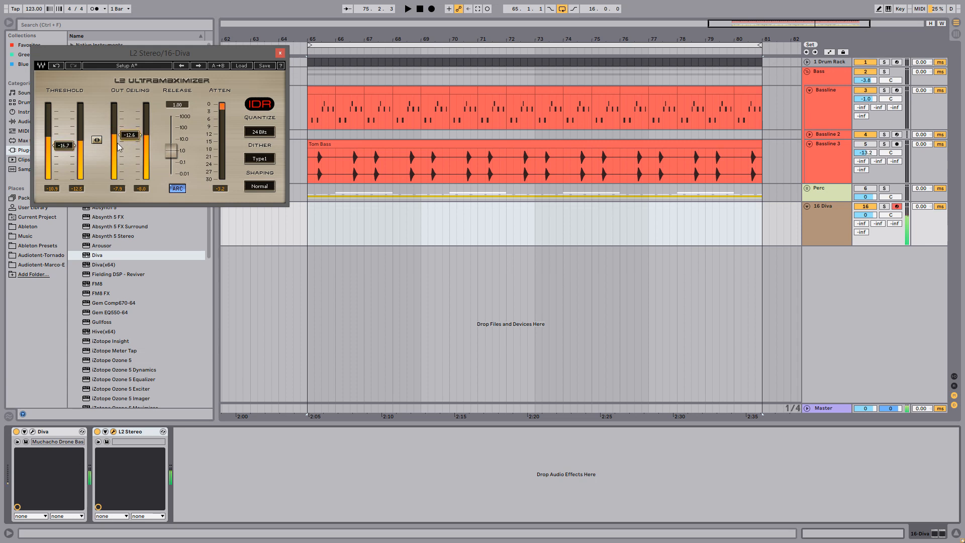
# Step: Compare L2 Stereo on and off on the 16 Diva track while its drone bass sounds
pyautogui.click(97, 431)
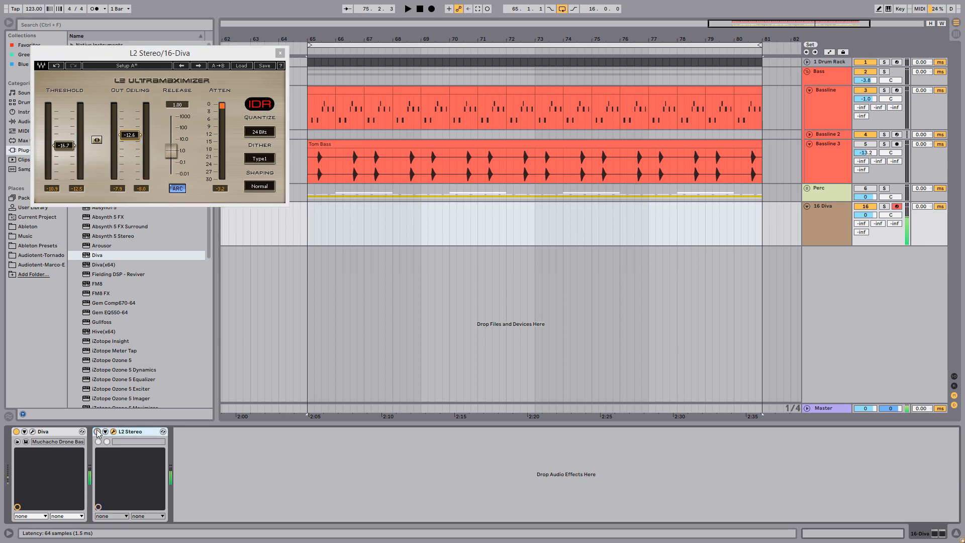
pyautogui.click(98, 431)
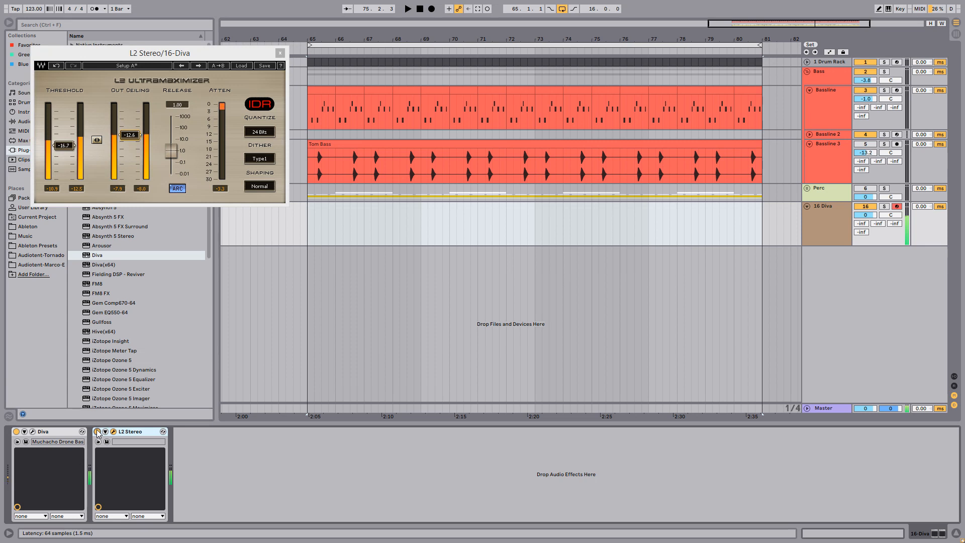
pyautogui.click(97, 431)
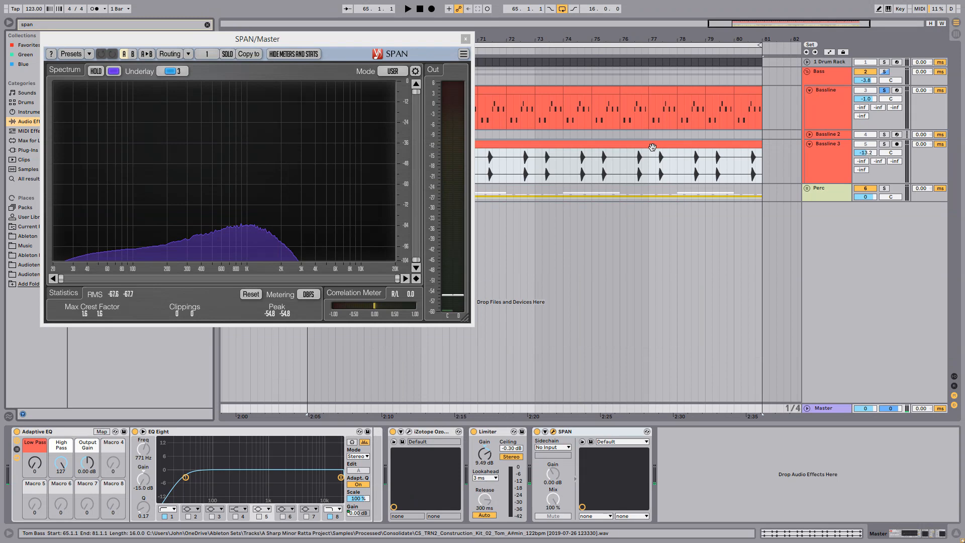
# Step: Examine the soloed bass and the full mix in SPAN and the iZotope Ozone 5 Equalizer on the Master during playback
pyautogui.press('space')
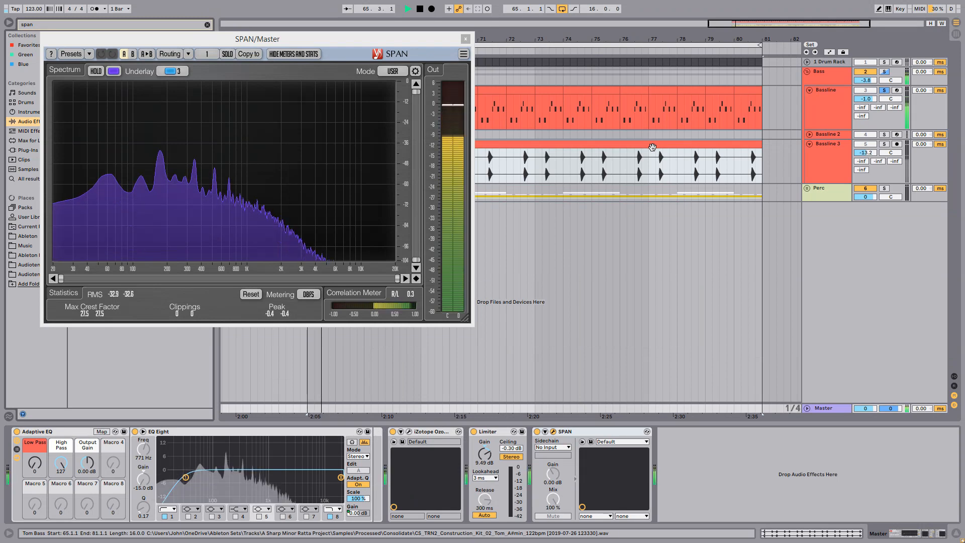
pyautogui.click(408, 431)
pyautogui.moveTo(508, 86); pyautogui.dragTo(675, 105)
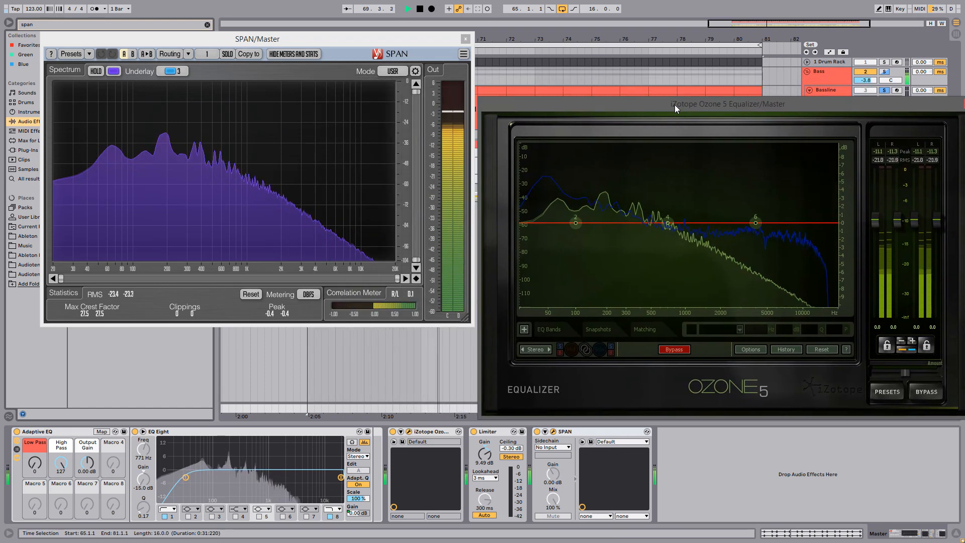
pyautogui.click(884, 72)
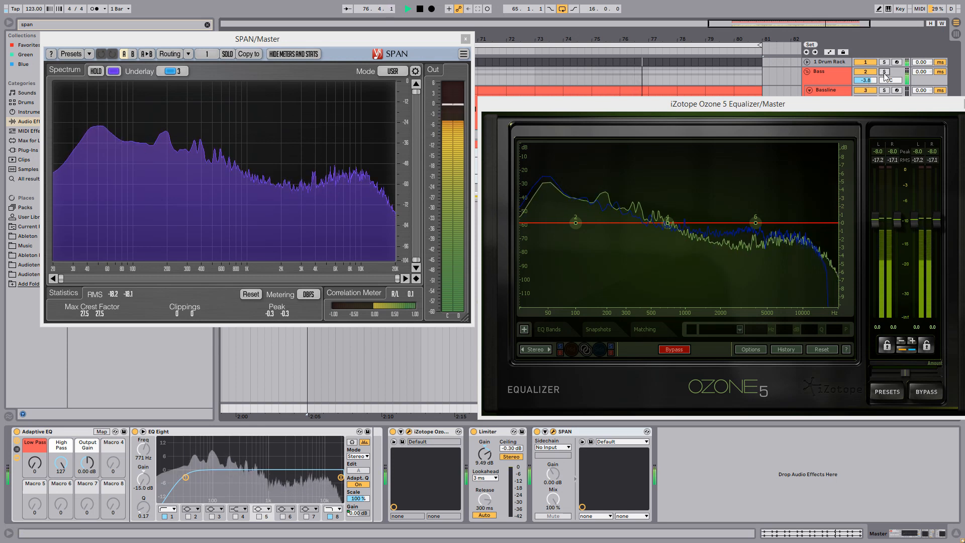
pyautogui.click(884, 71)
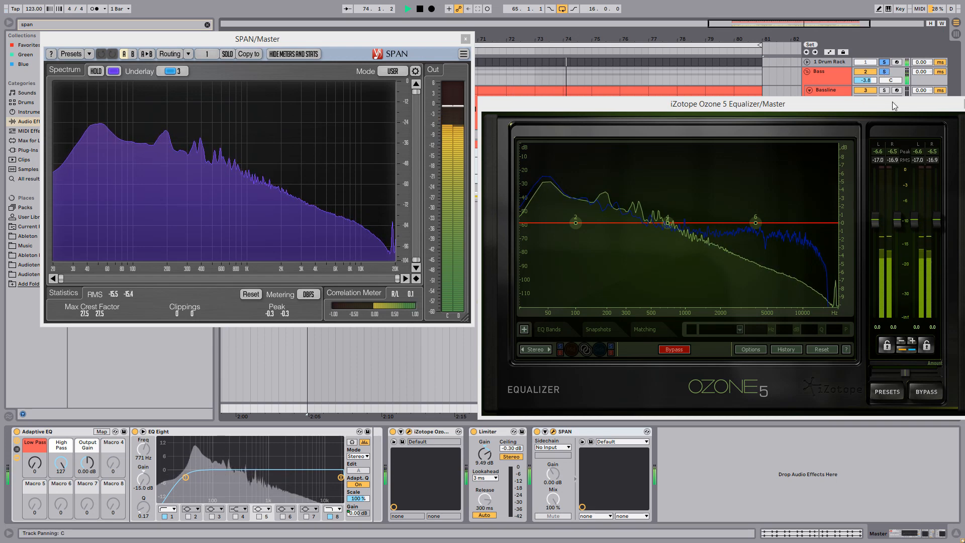
# Step: Close the Ozone 5 Equalizer and SPAN windows and open the notes of the Bassline clip at bar 68
pyautogui.moveTo(893, 102); pyautogui.dragTo(858, 106)
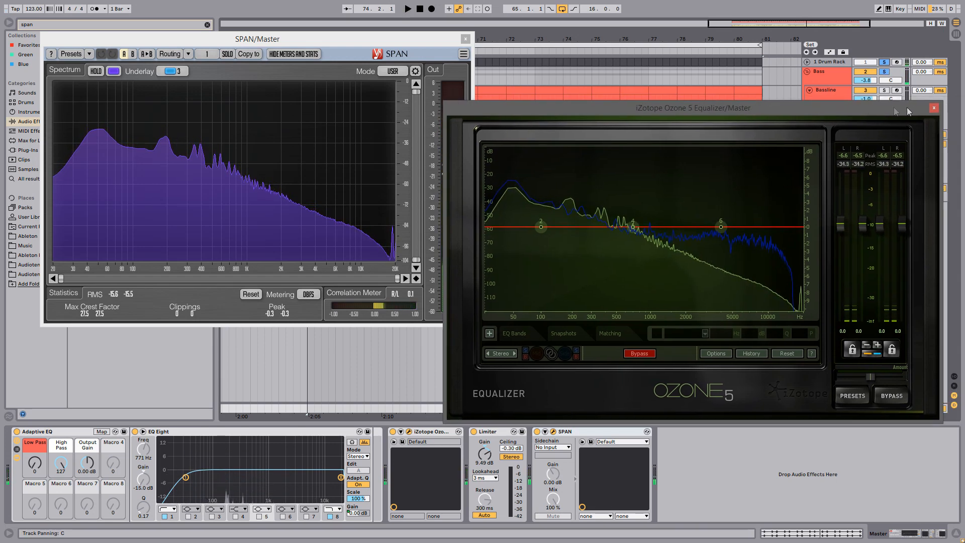
pyautogui.click(934, 108)
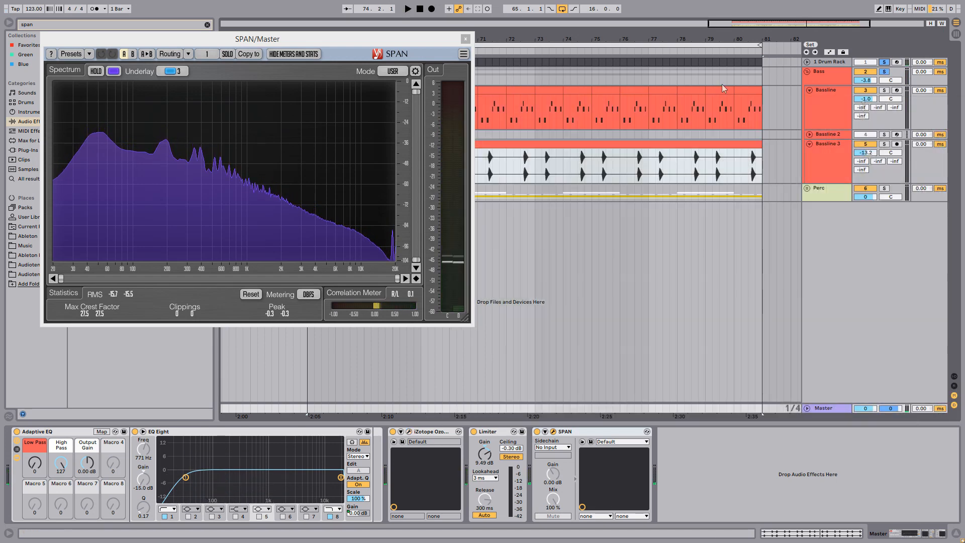
pyautogui.click(466, 39)
pyautogui.doubleClick(414, 88)
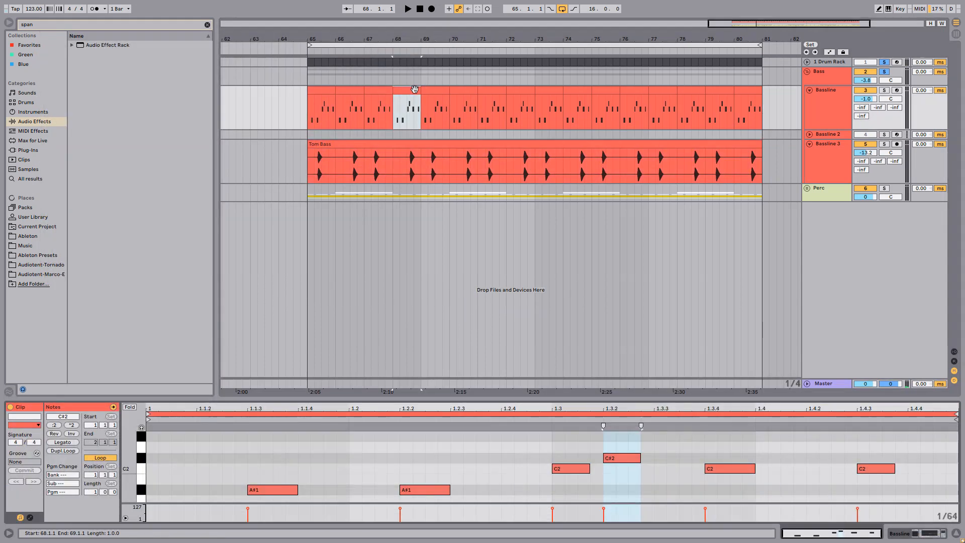